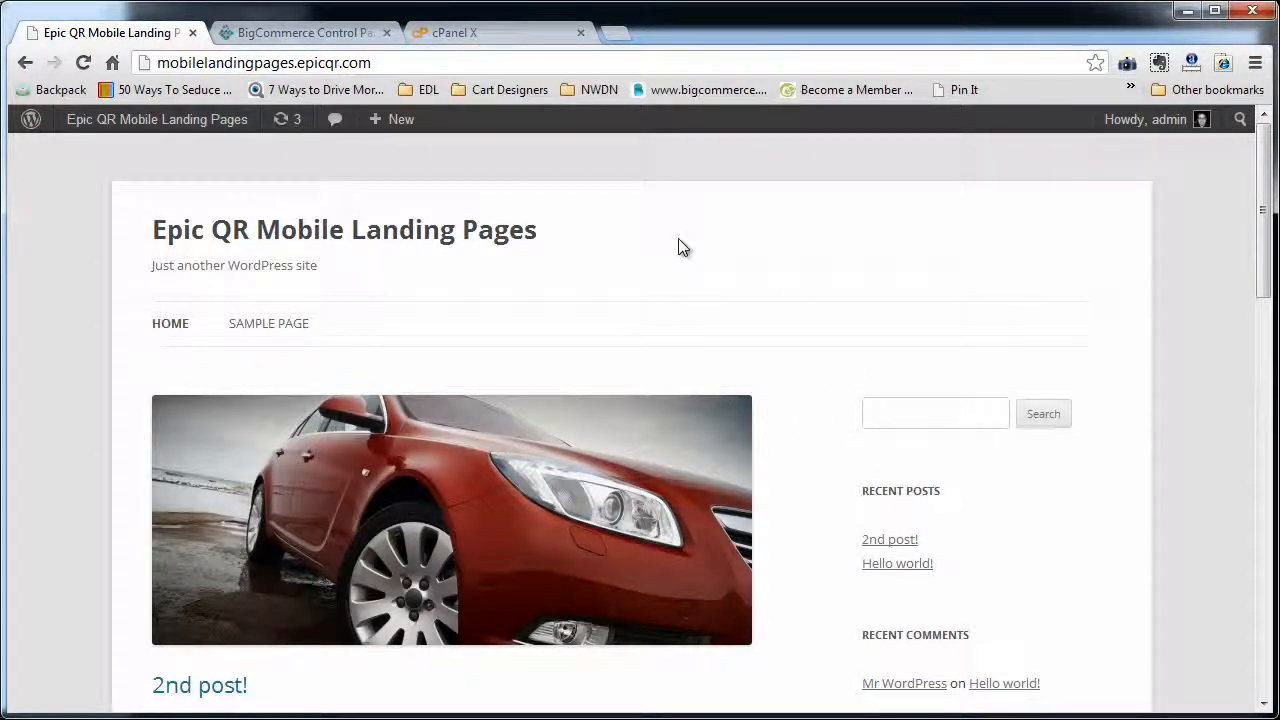
Look over the Epic QR Mobile Landing Pages home page and open the site's WordPress dashboard
scroll(600, 366, "down", 10)
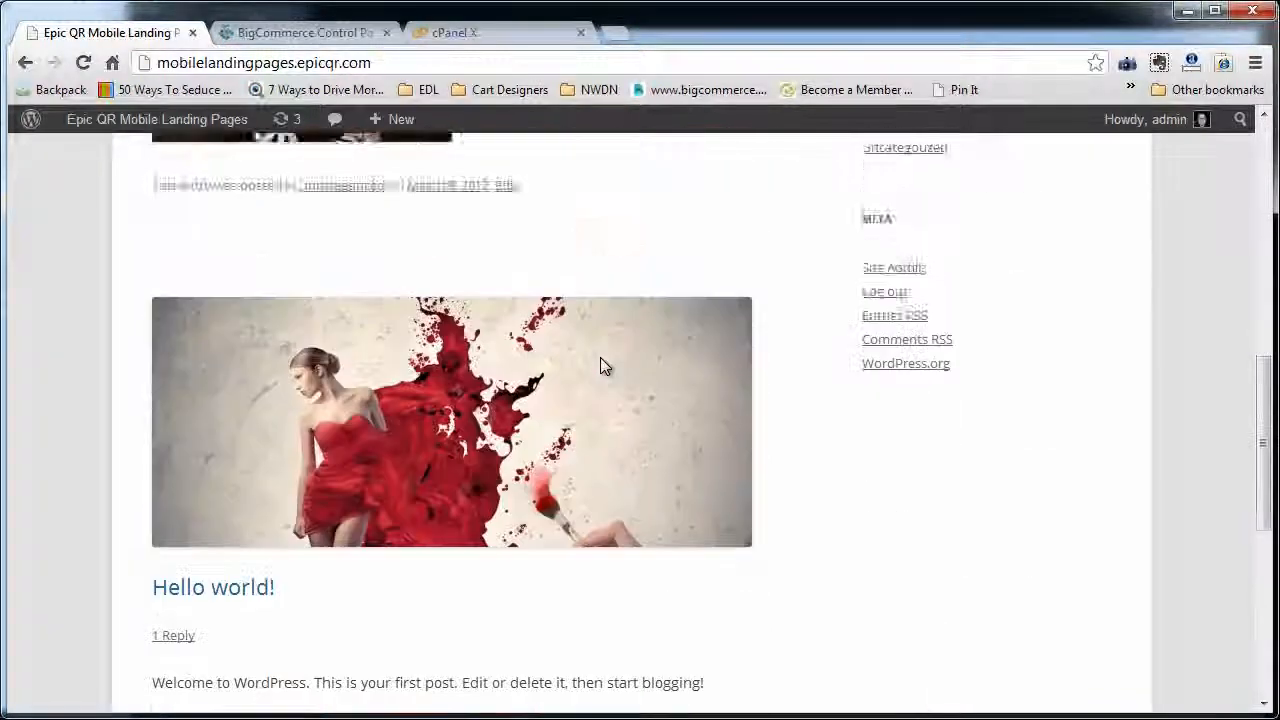
scroll(600, 366, "down", 5)
scroll(600, 366, "up", 20)
mouse_move(165, 108)
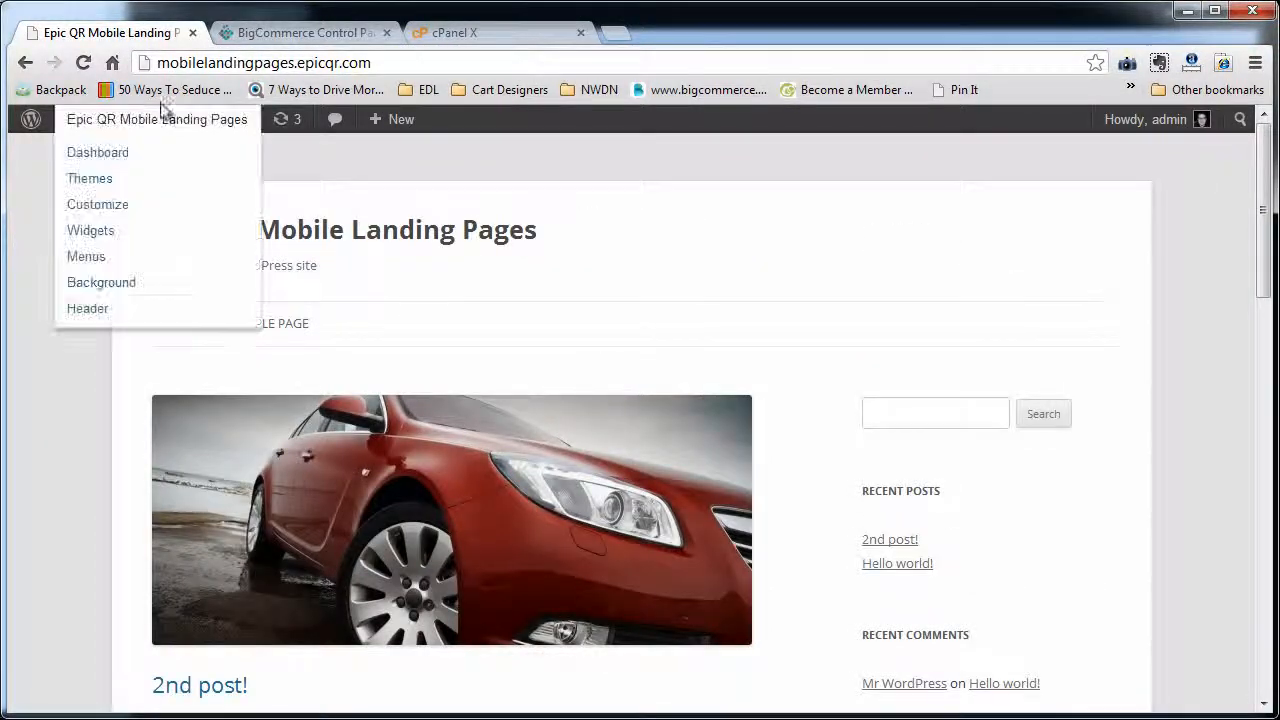
left_click(91, 158)
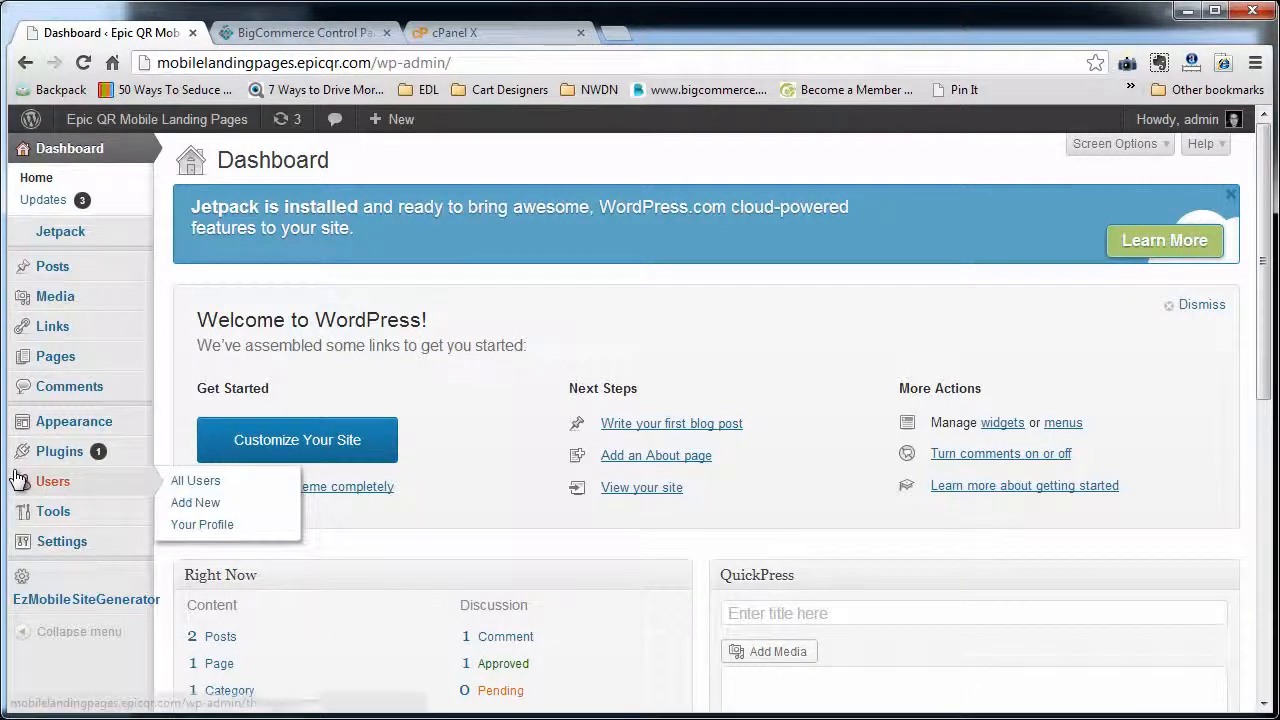
Search for the wp-db-backup plugin among the plugins available to add
mouse_move(71, 435)
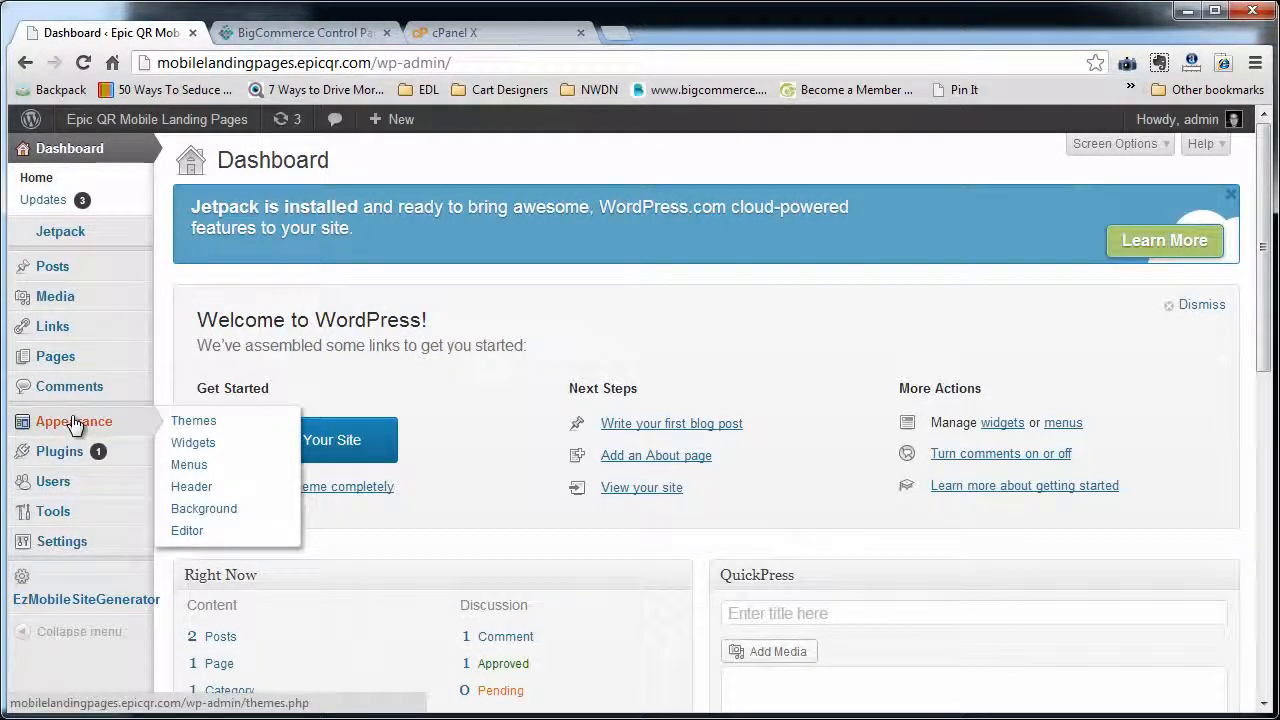
left_click(218, 452)
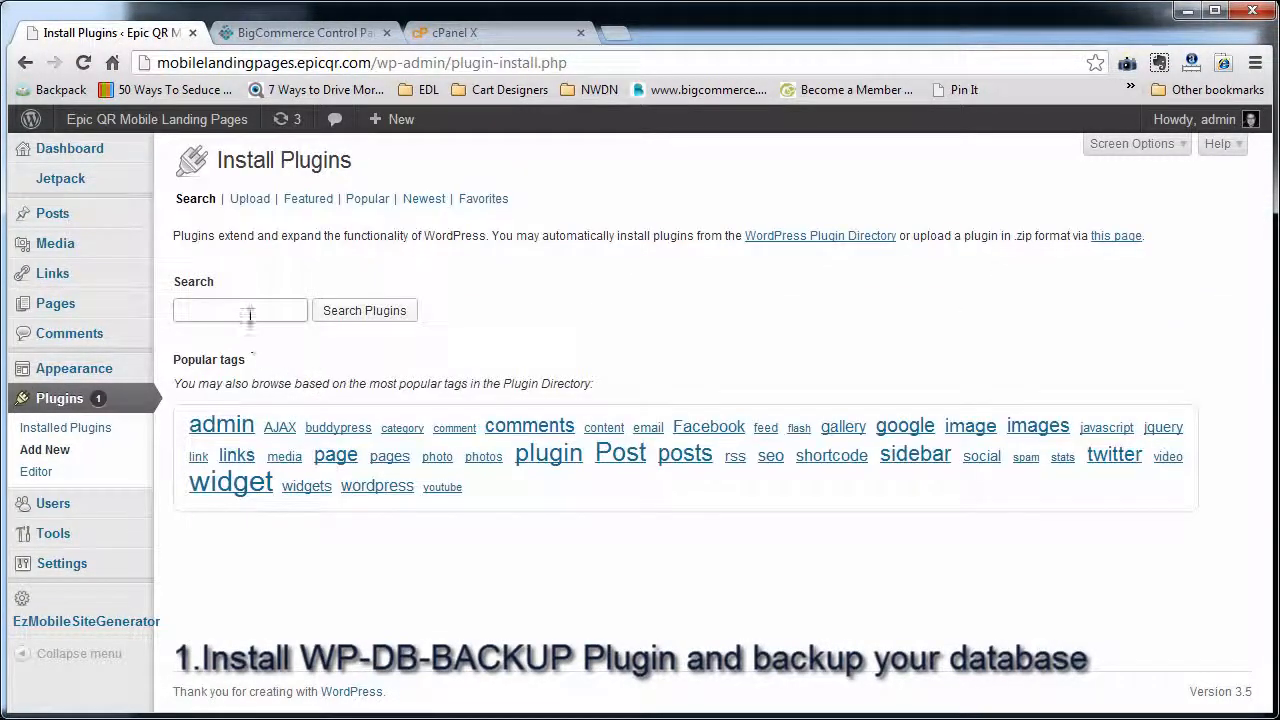
left_click(249, 315)
type("wp-db")
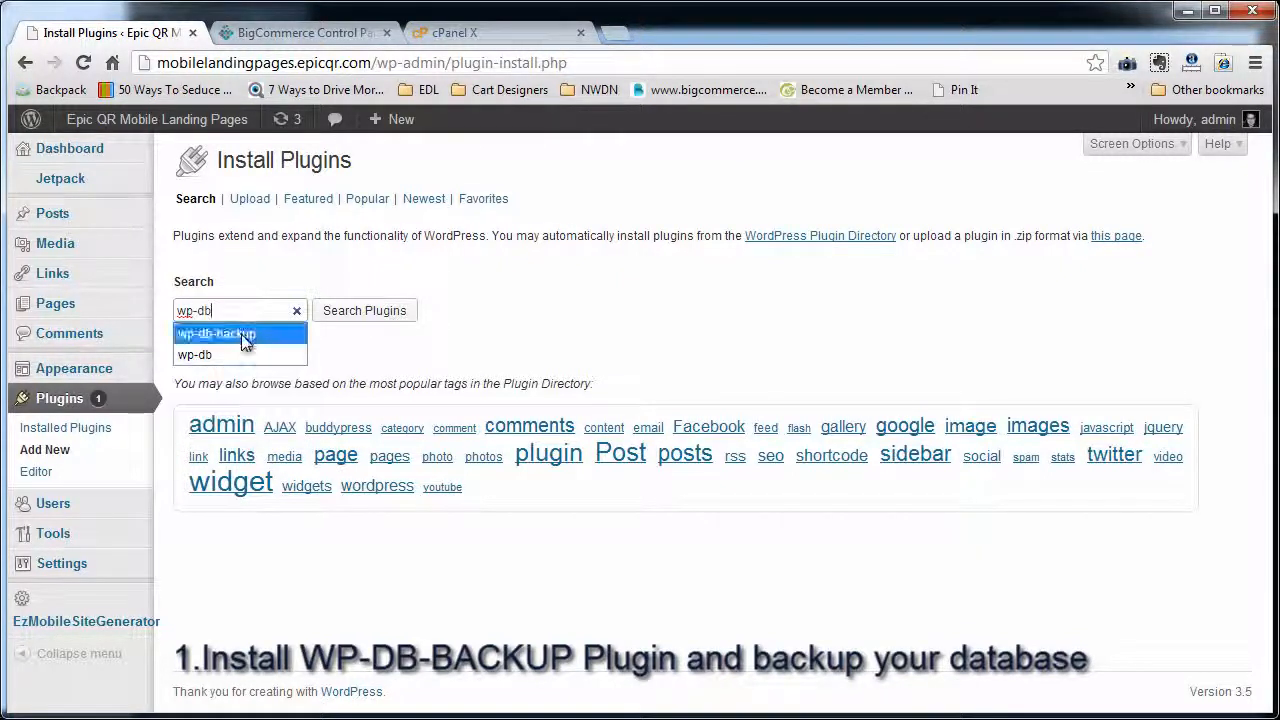
left_click(241, 334)
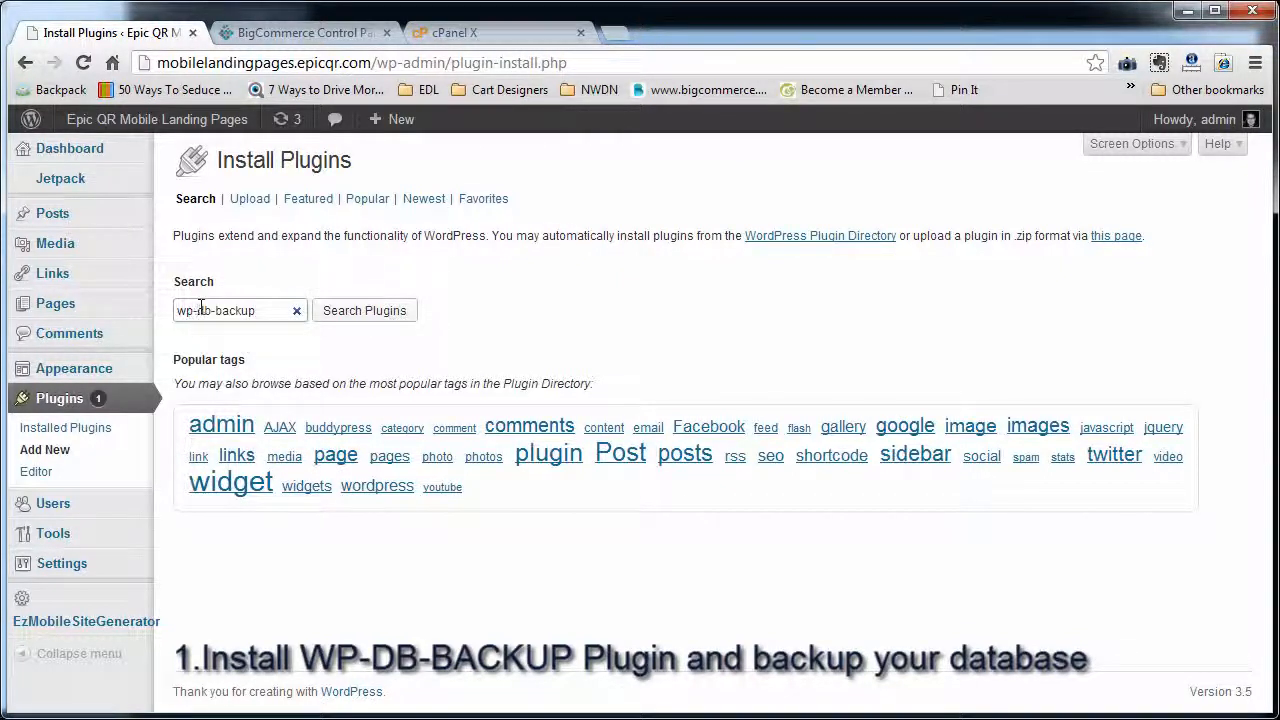
left_click(330, 312)
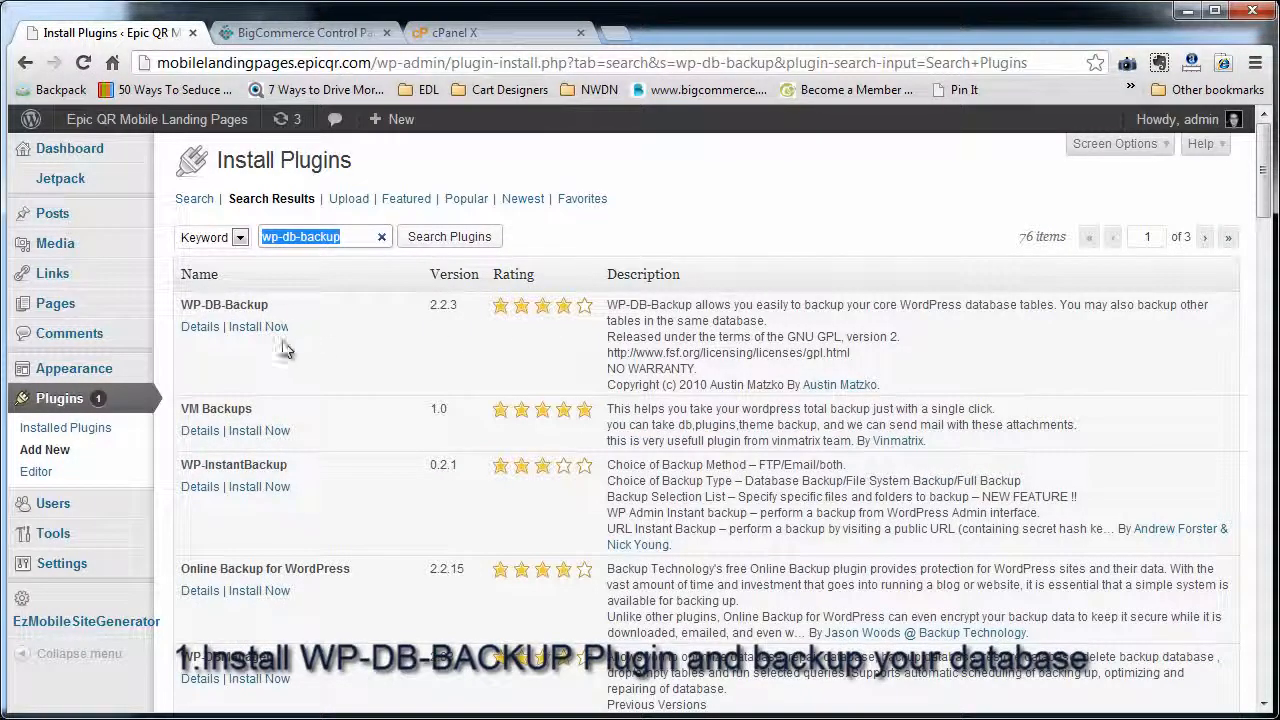
Install the WP-DB-Backup plugin and activate it
left_click(258, 327)
left_click(634, 393)
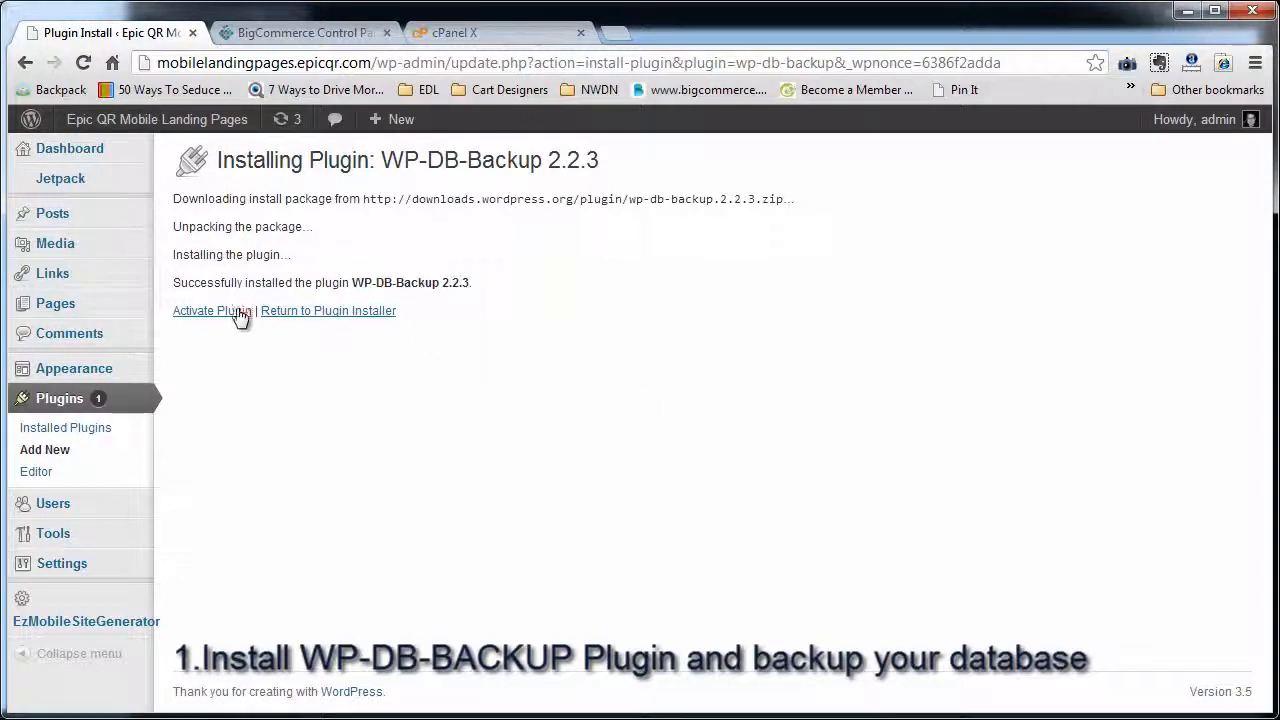
left_click(239, 313)
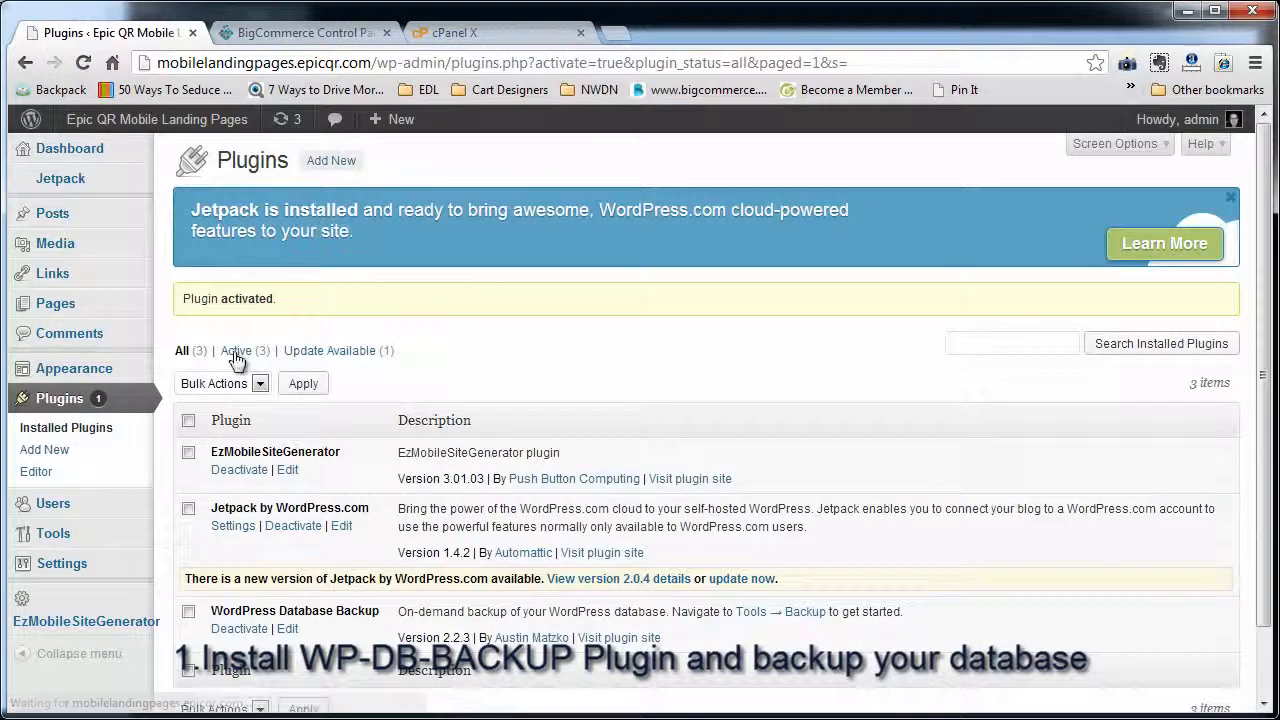
Open the plugin's Backup tool and run a database backup that downloads to the computer
scroll(412, 505, "down", 2)
mouse_move(53, 452)
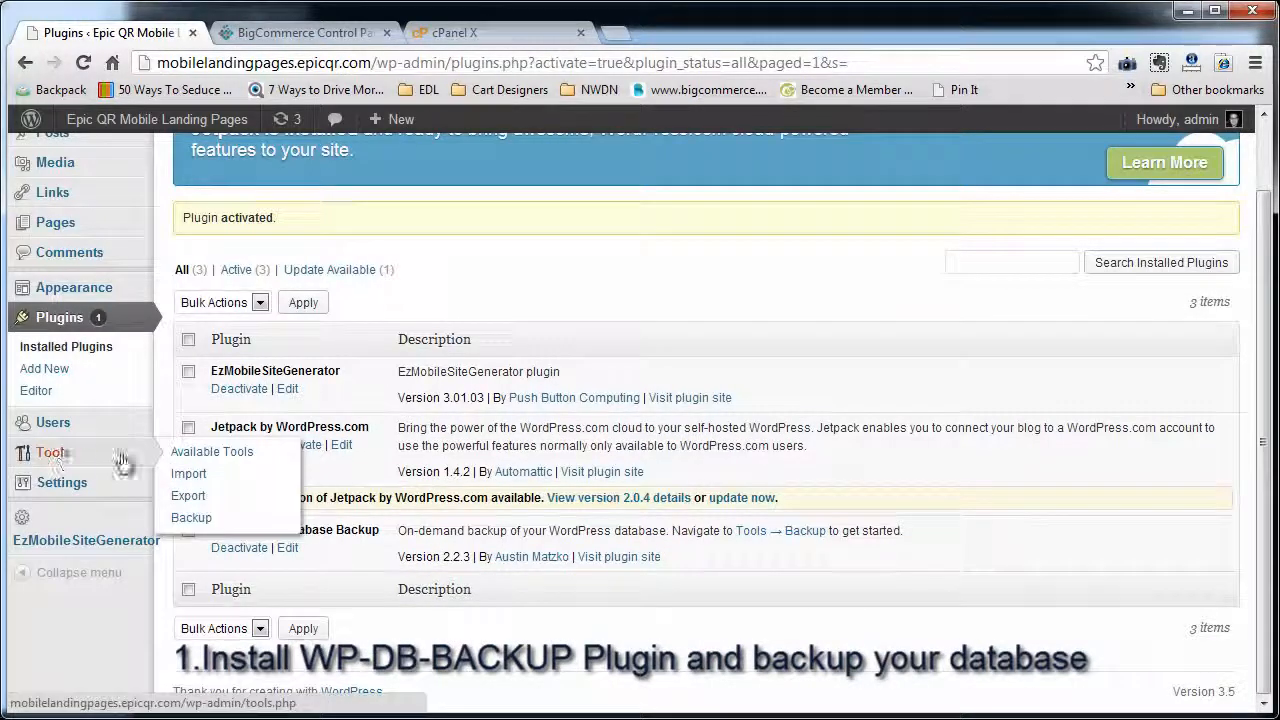
left_click(199, 520)
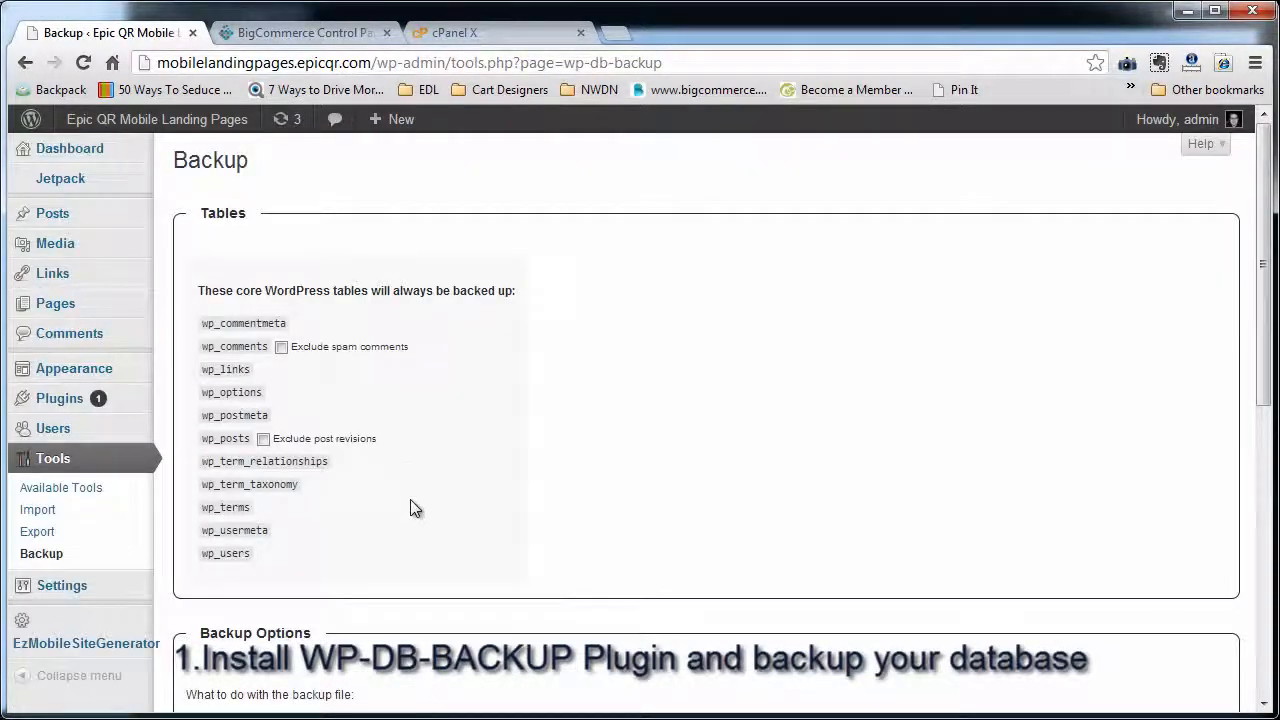
scroll(415, 508, "down", 6)
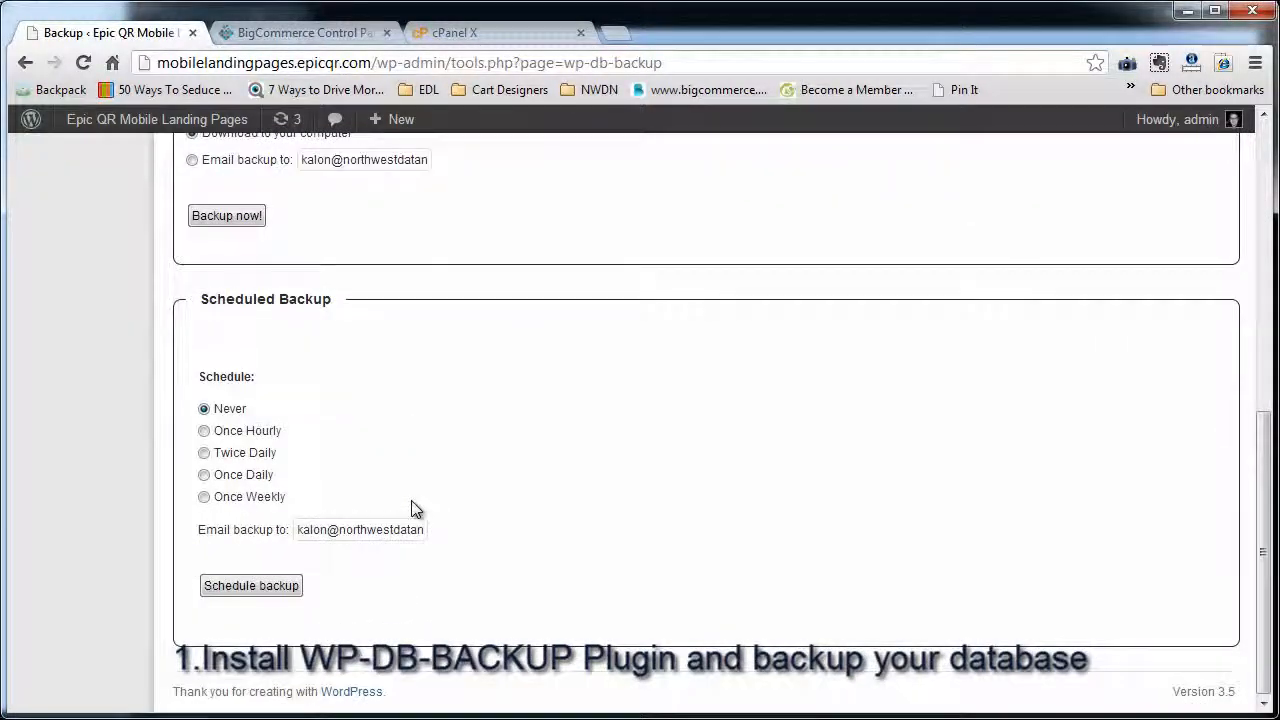
scroll(414, 506, "up", 2)
scroll(410, 508, "down", 2)
scroll(460, 578, "up", 7)
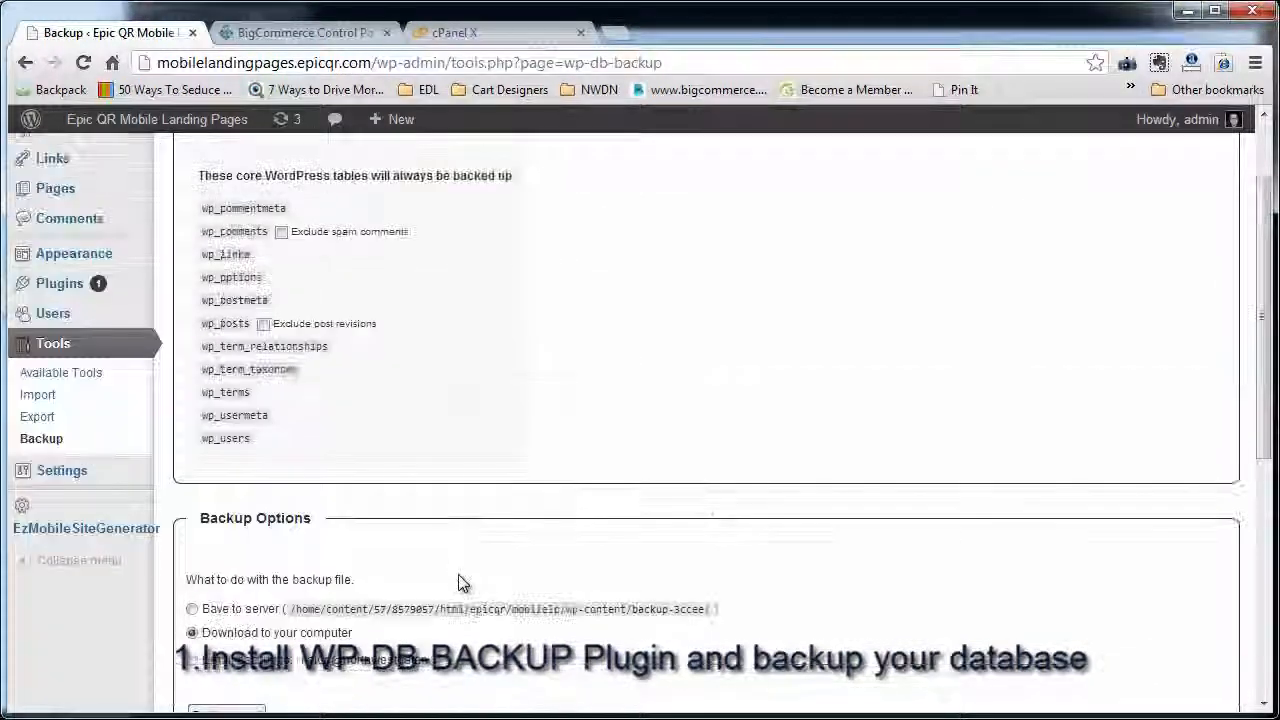
scroll(252, 585, "down", 4)
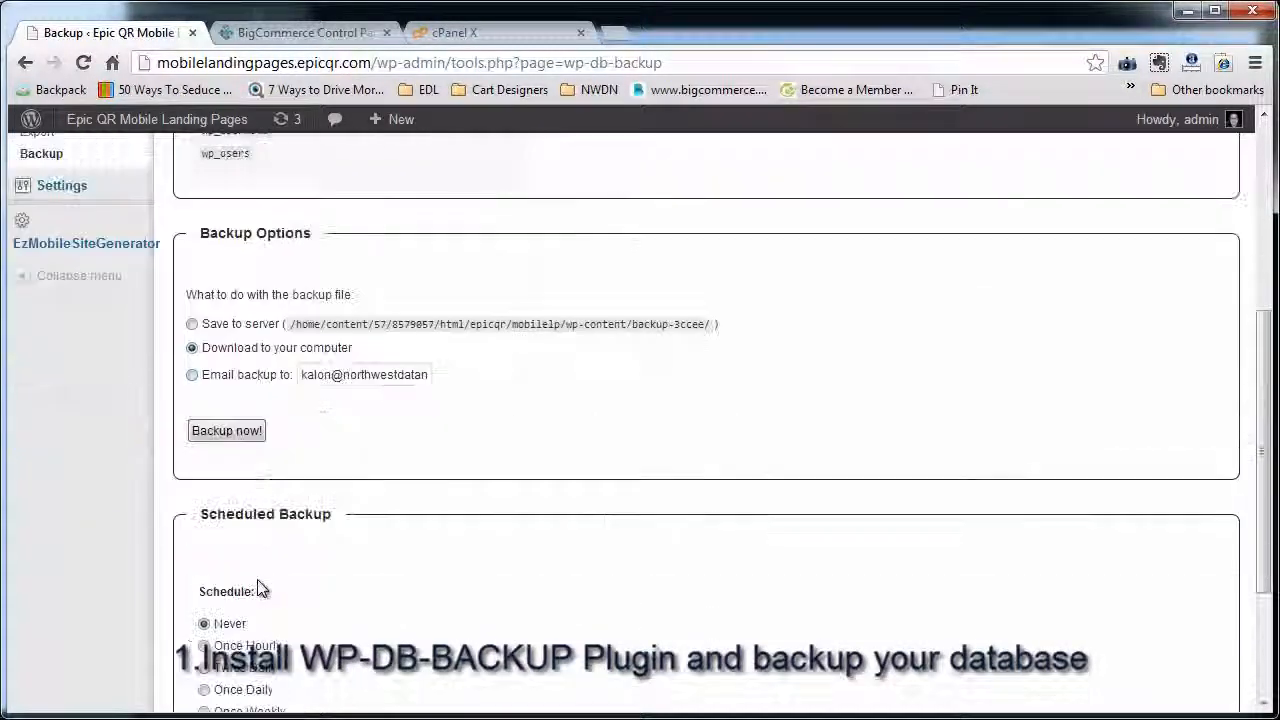
left_click(247, 432)
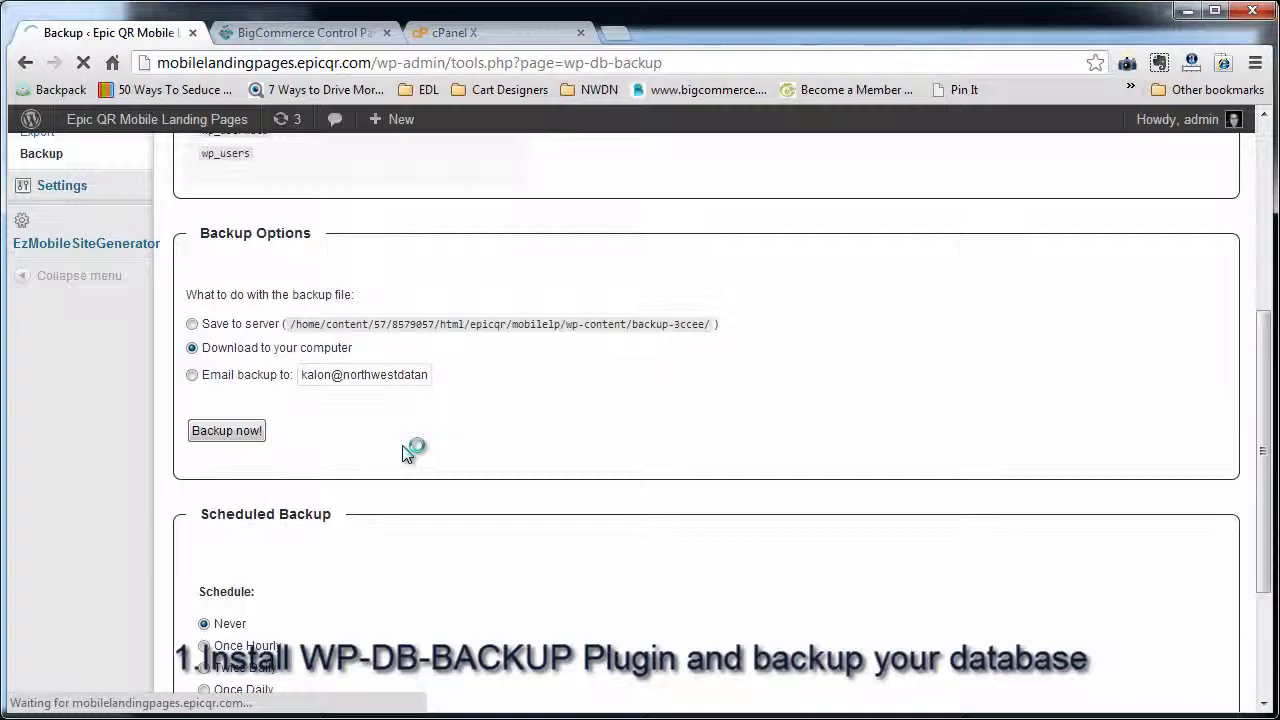
scroll(405, 452, "up", 5)
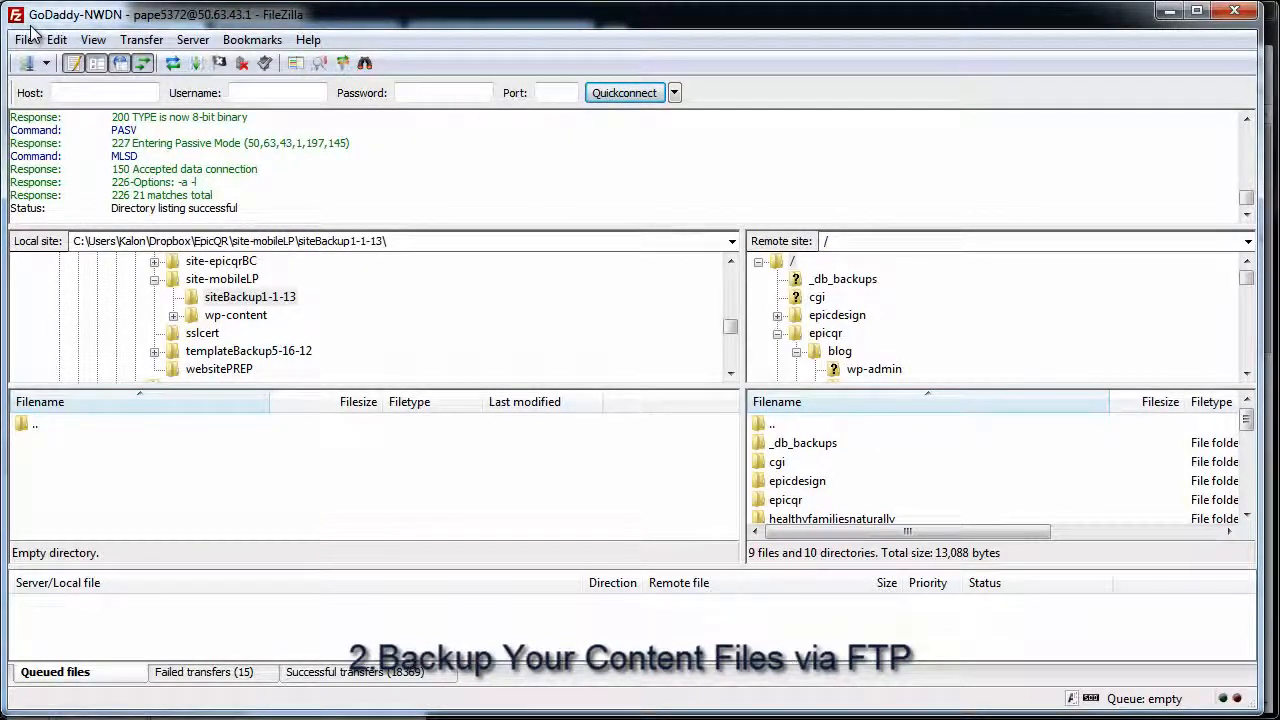
Switch to FileZilla, open the remote folder /epicqr/mobilelp and widen the remote file pane
left_click(797, 351)
left_click(825, 333)
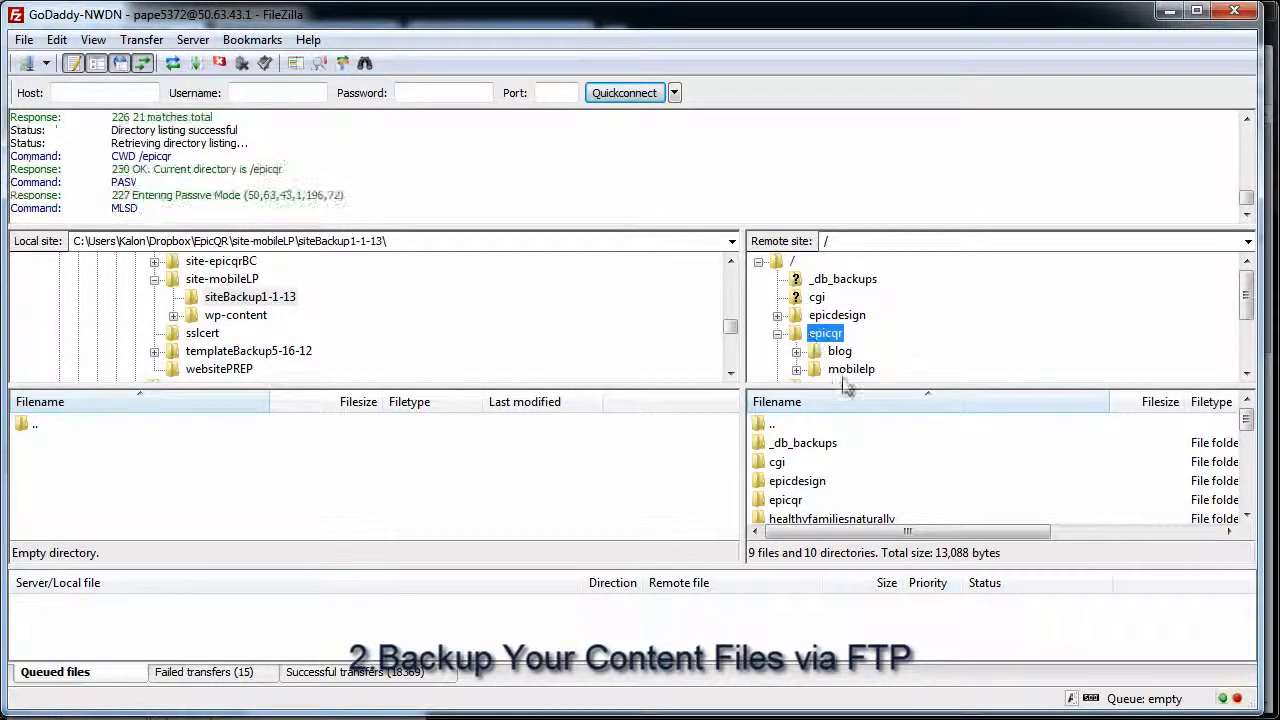
left_click(808, 464)
double_click(806, 464)
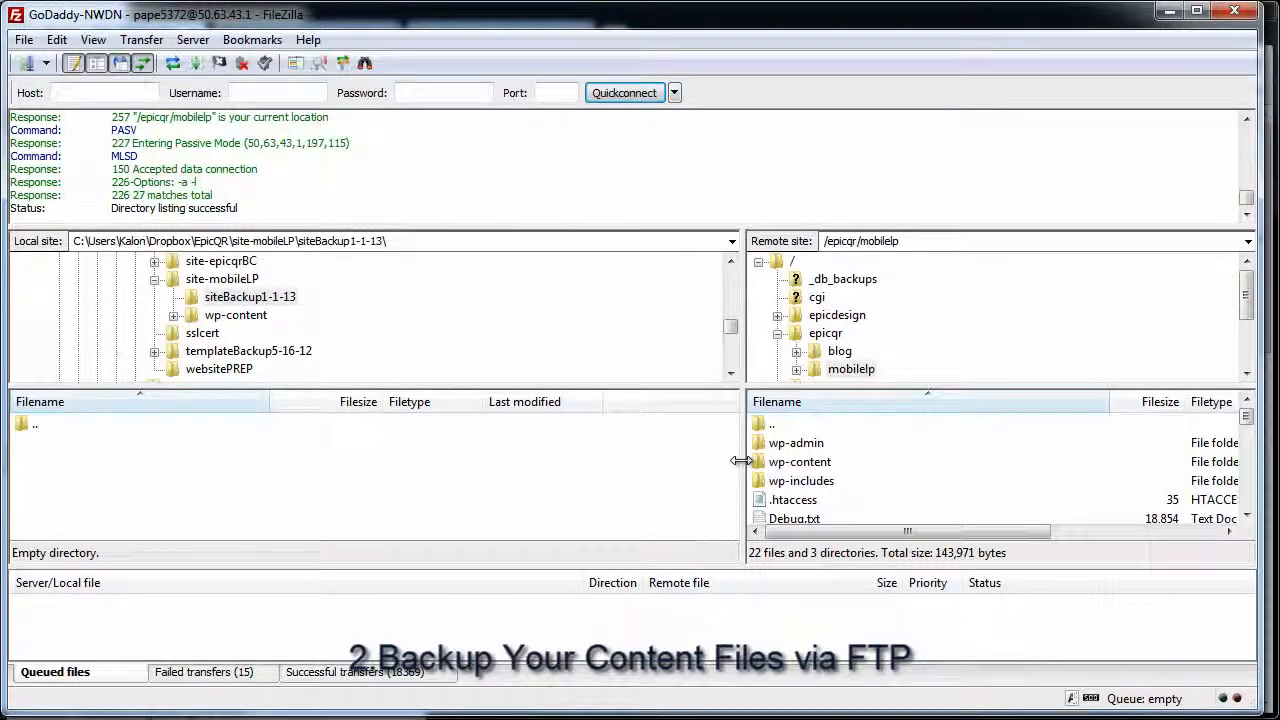
left_click_drag(742, 470, 624, 472)
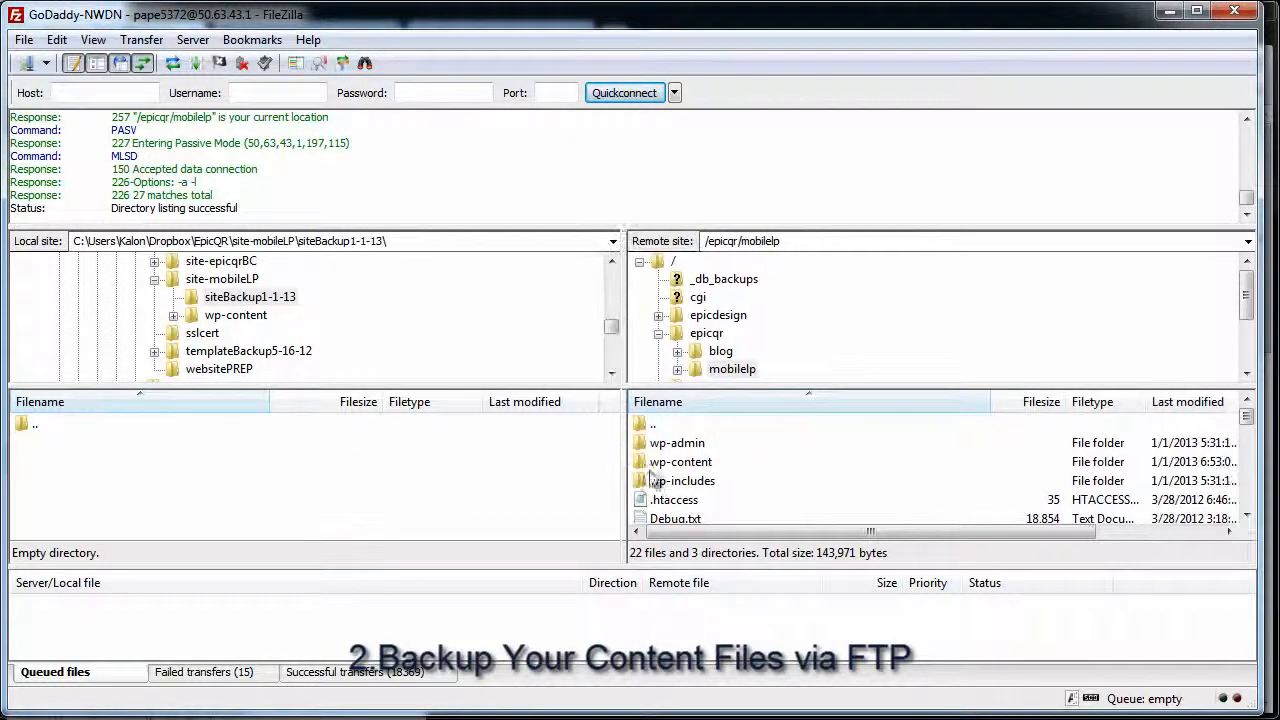
Download the remote wp-content folder into the local siteBackup1-1-13 folder
left_click(707, 334)
double_click(673, 461)
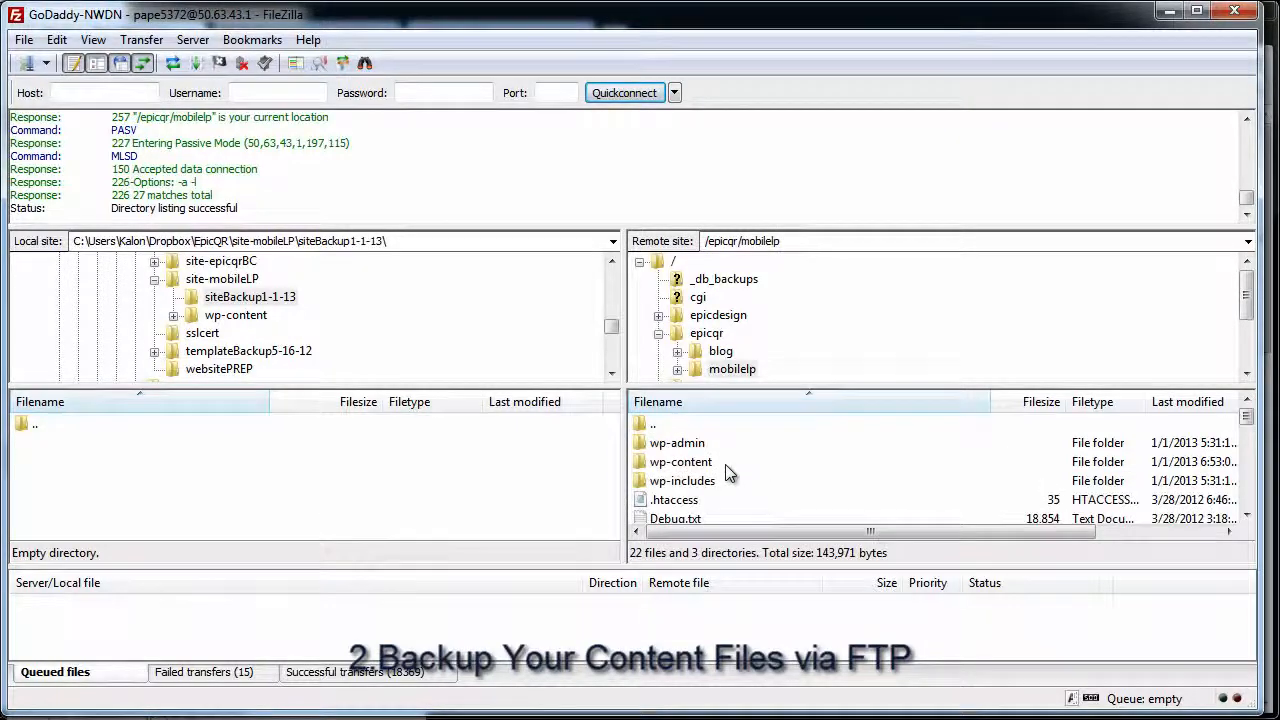
scroll(703, 488, "down", 6)
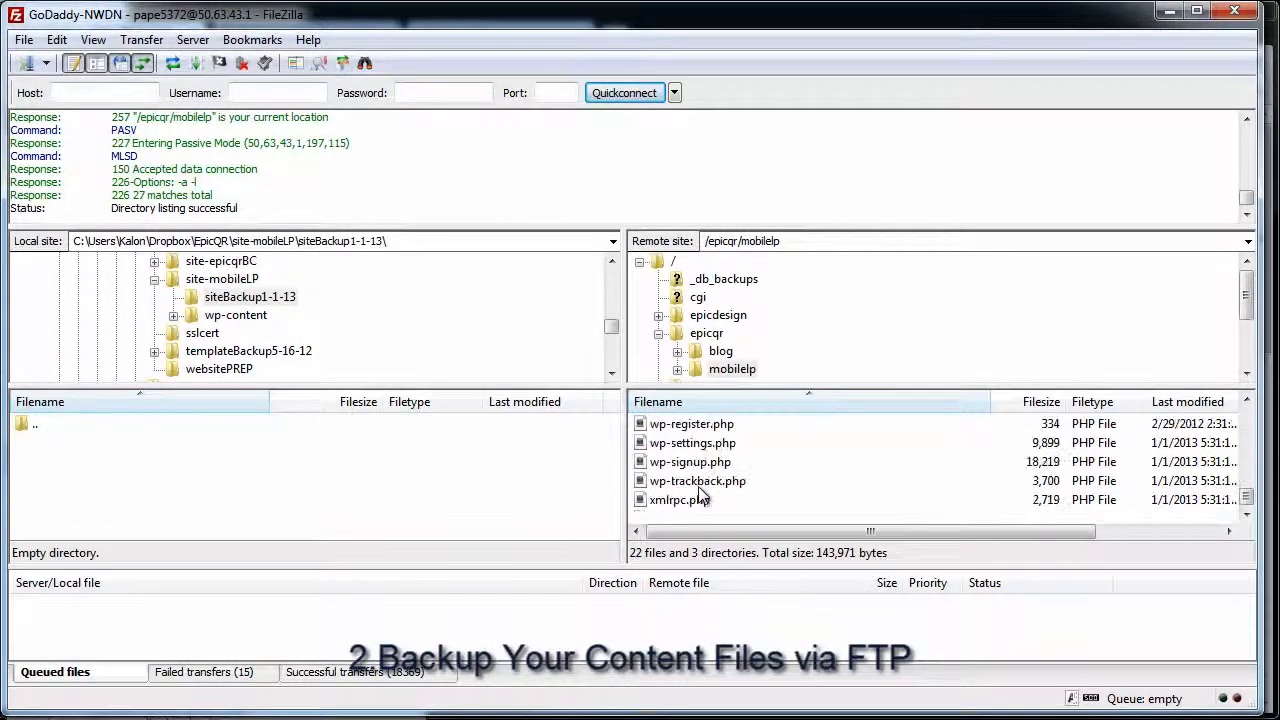
scroll(703, 490, "up", 5)
scroll(698, 490, "up", 2)
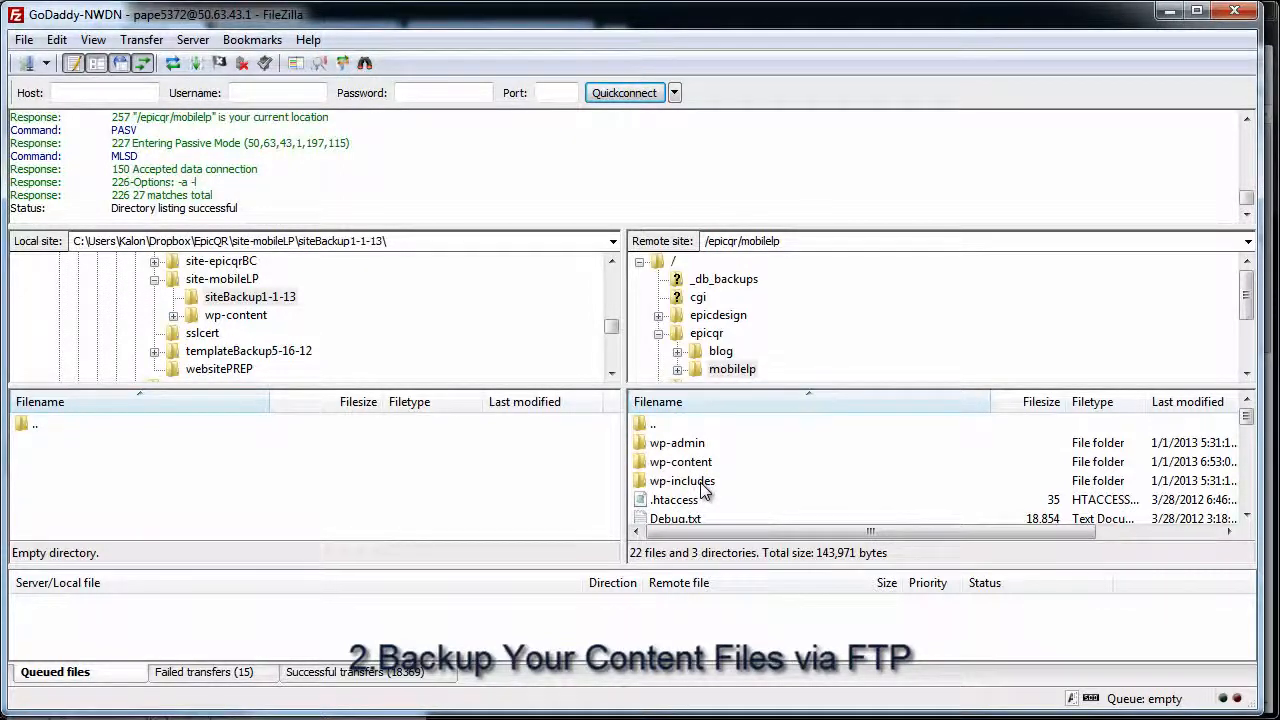
right_click(692, 466)
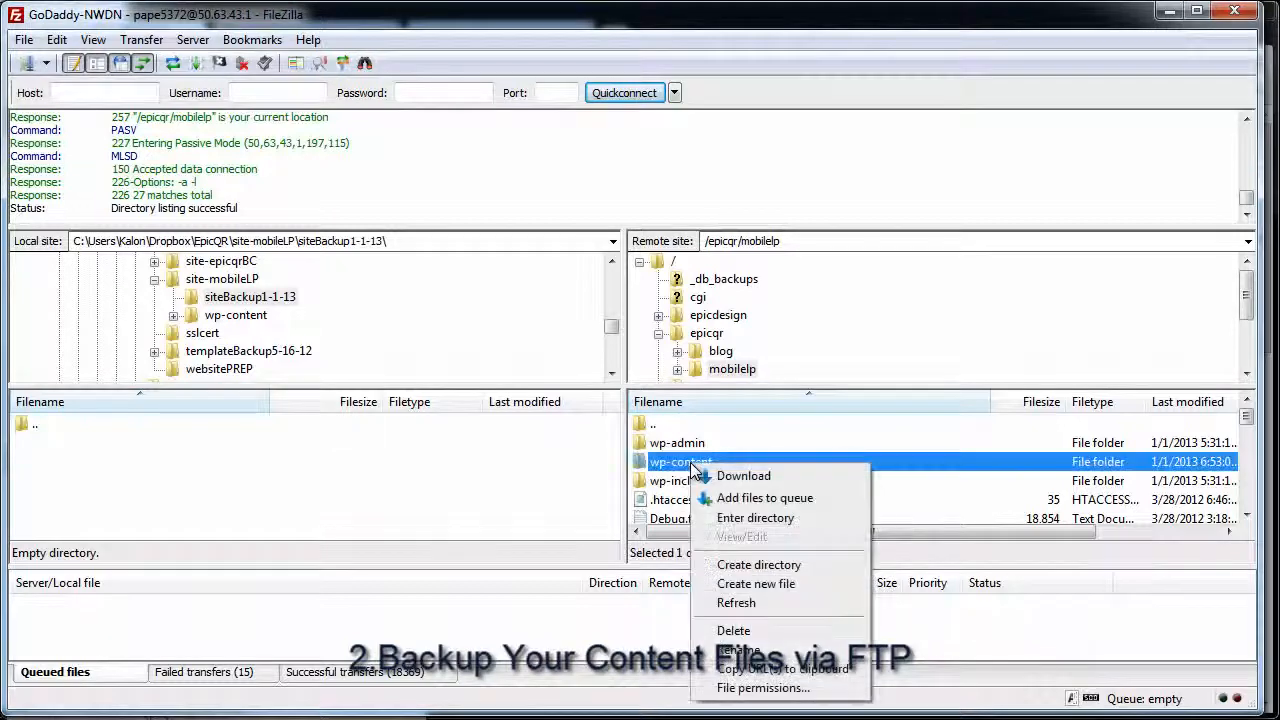
left_click(772, 476)
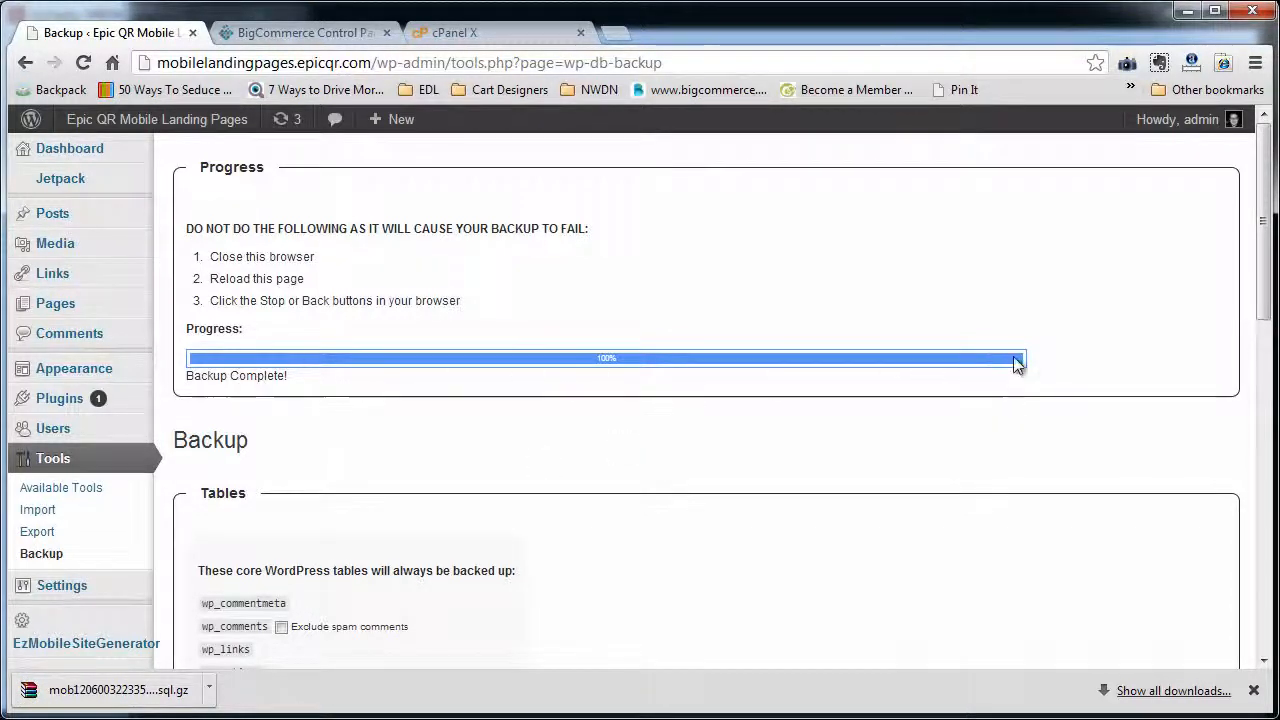
Switch to the browser, show the downloaded database backup archive in its Downloads folder and cut the file
left_click(210, 692)
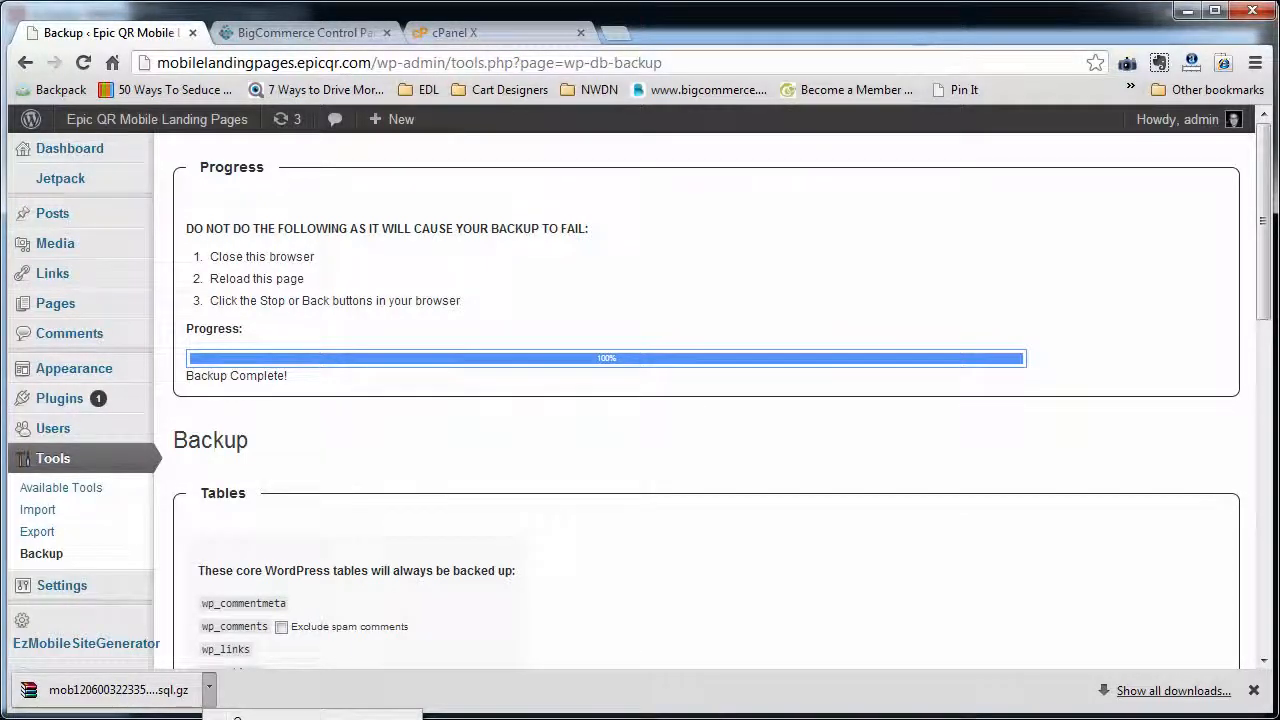
left_click(250, 719)
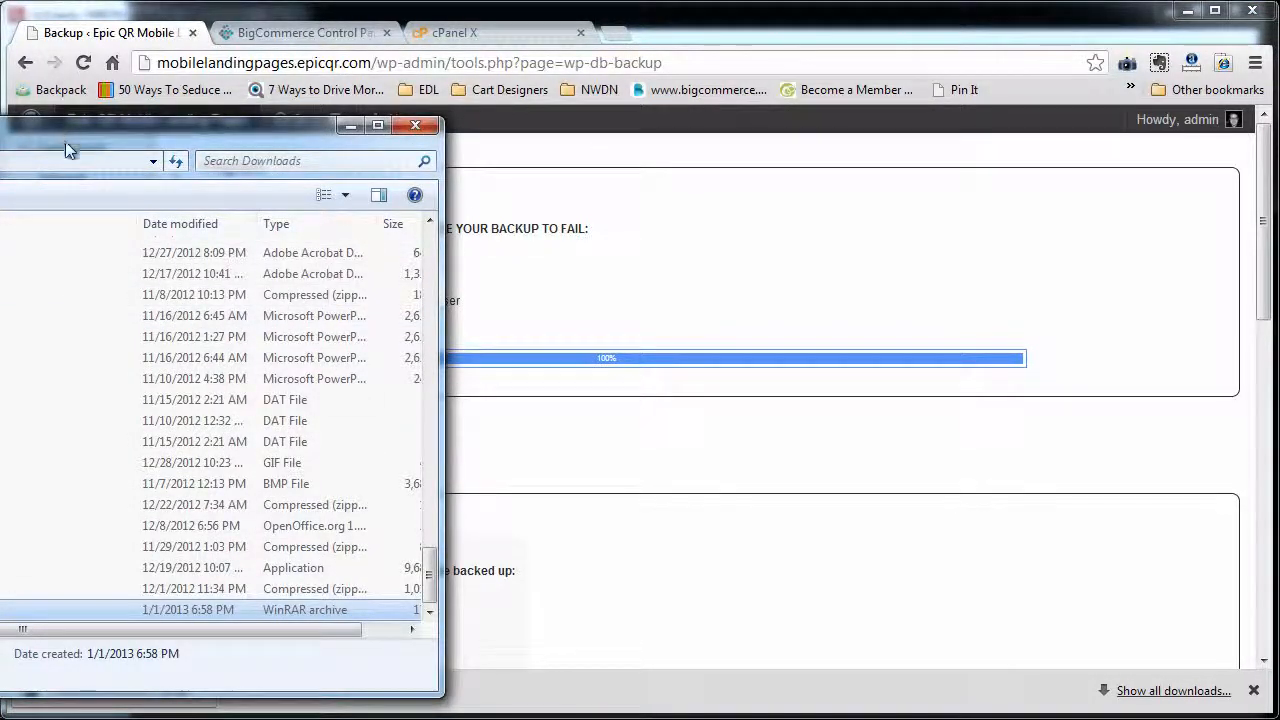
left_click_drag(303, 125, 970, 100)
right_click(514, 589)
right_click(488, 584)
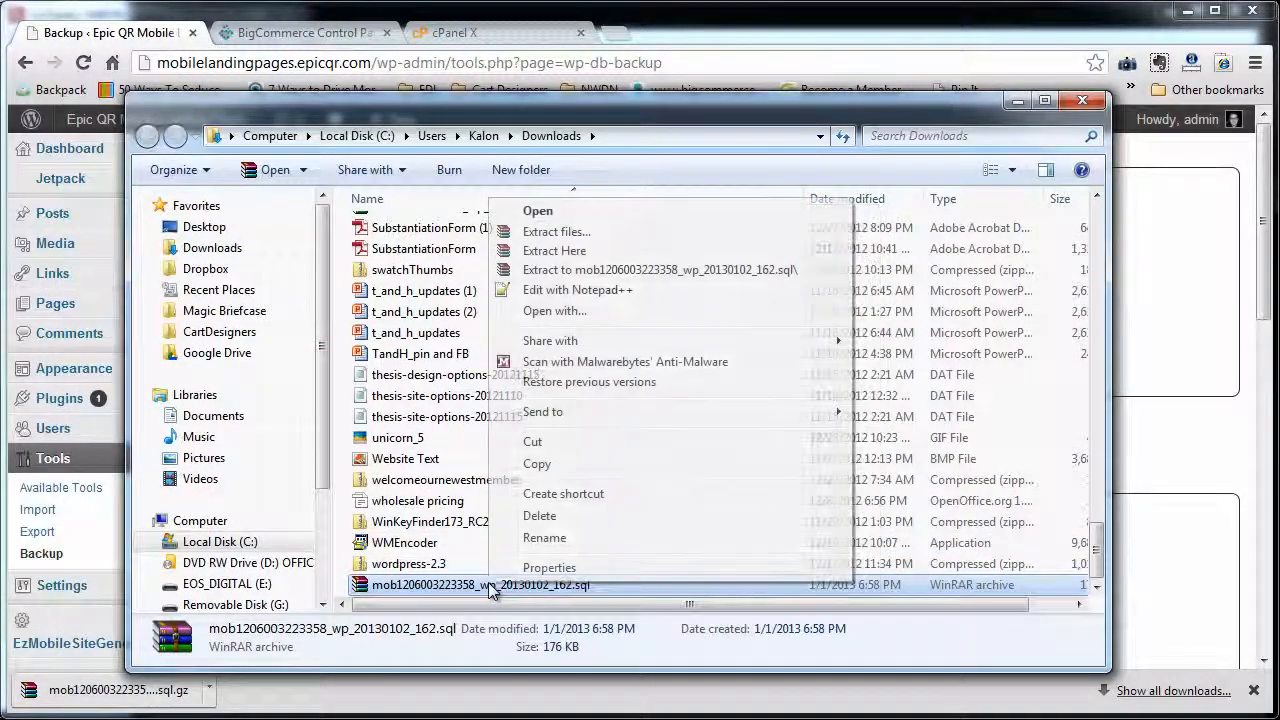
left_click(557, 442)
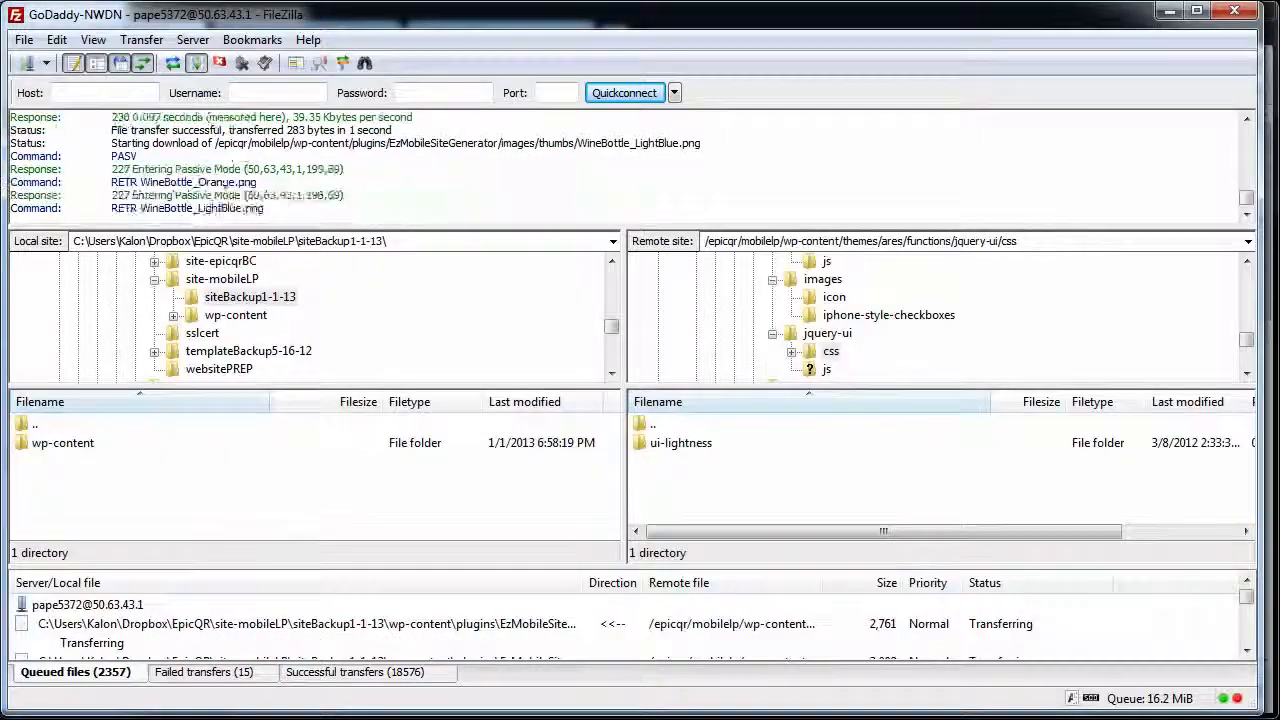
Arrange FileZilla beside the Downloads window and copy the database backup archive into the local siteBackup1-1-13 folder
right_click(59, 488)
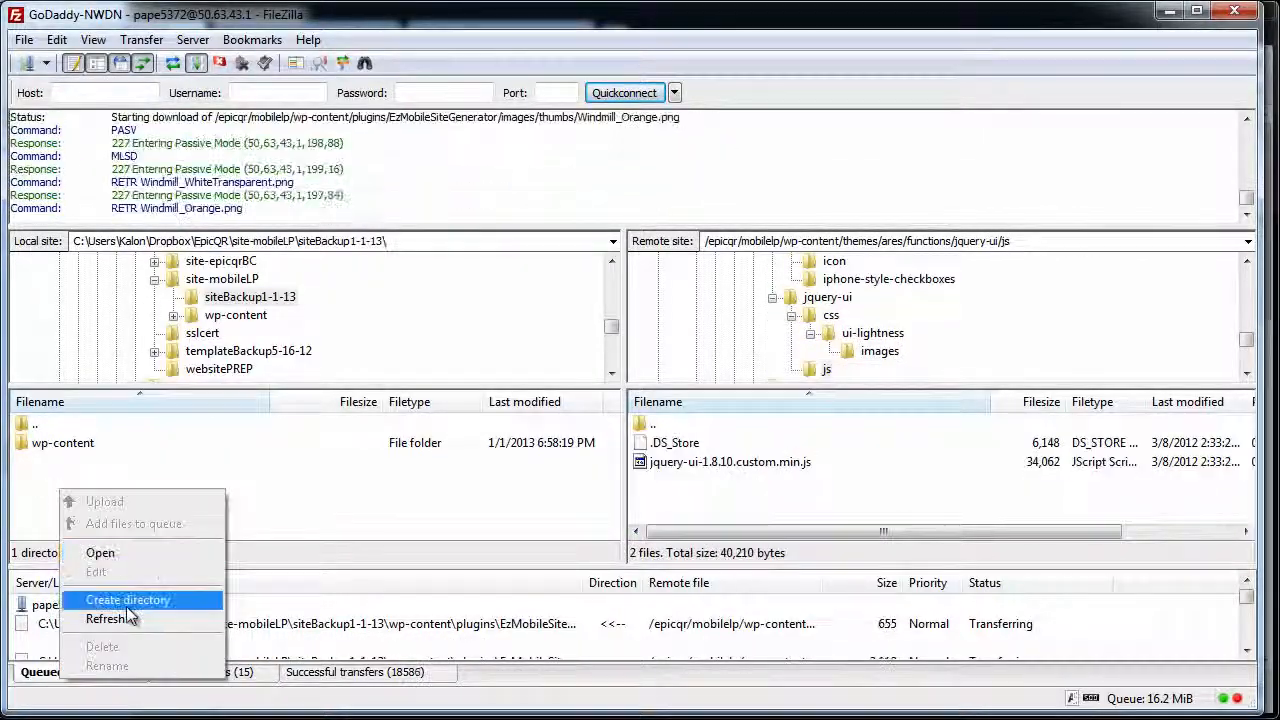
left_click(36, 478)
left_click_drag(570, 16, 1242, 21)
left_click(594, 112)
left_click_drag(594, 112, 204, 94)
left_click_drag(118, 572, 860, 491)
left_click(708, 450)
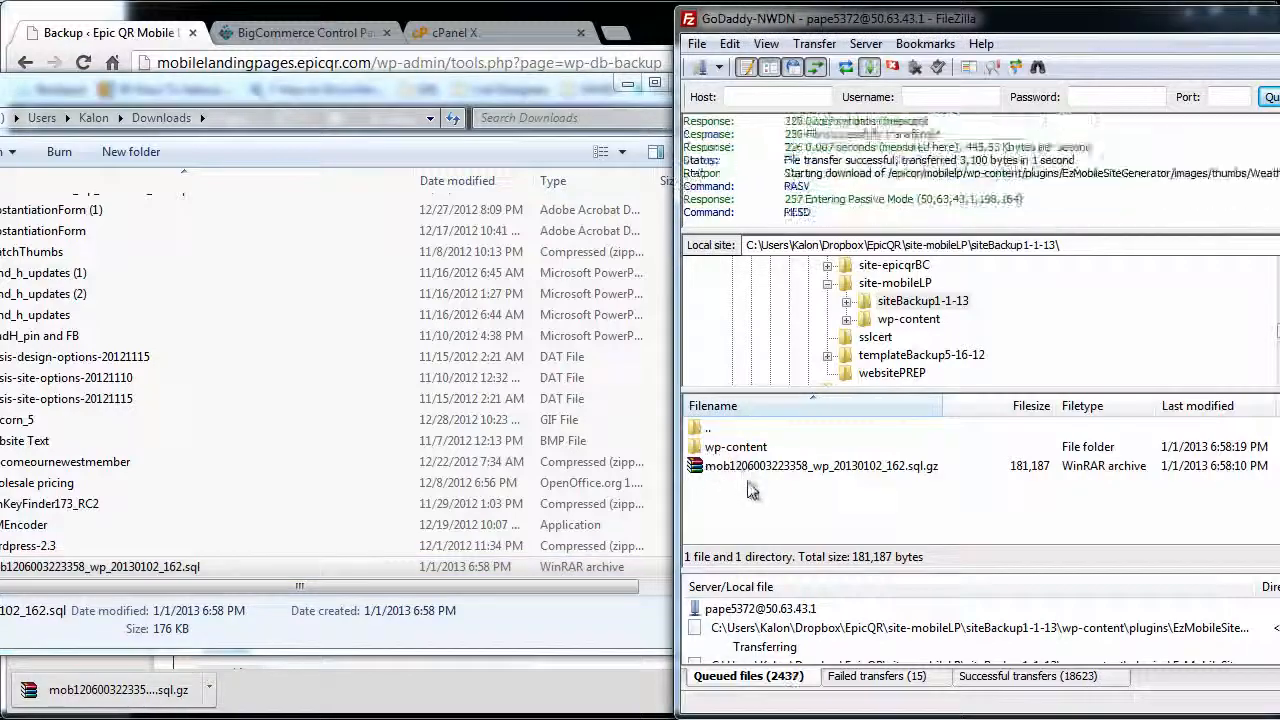
Minimize the Downloads window and move the FileZilla window back over the browser
left_click(576, 108)
left_click(628, 82)
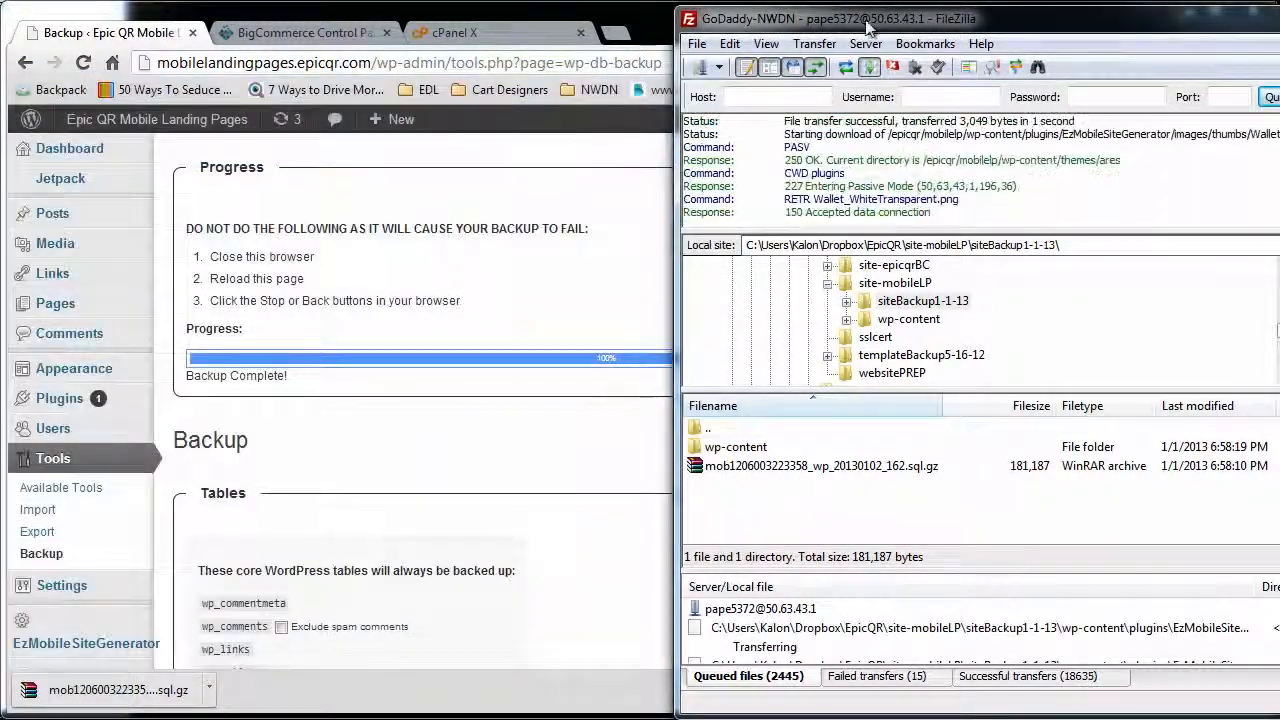
left_click_drag(893, 18, 222, 20)
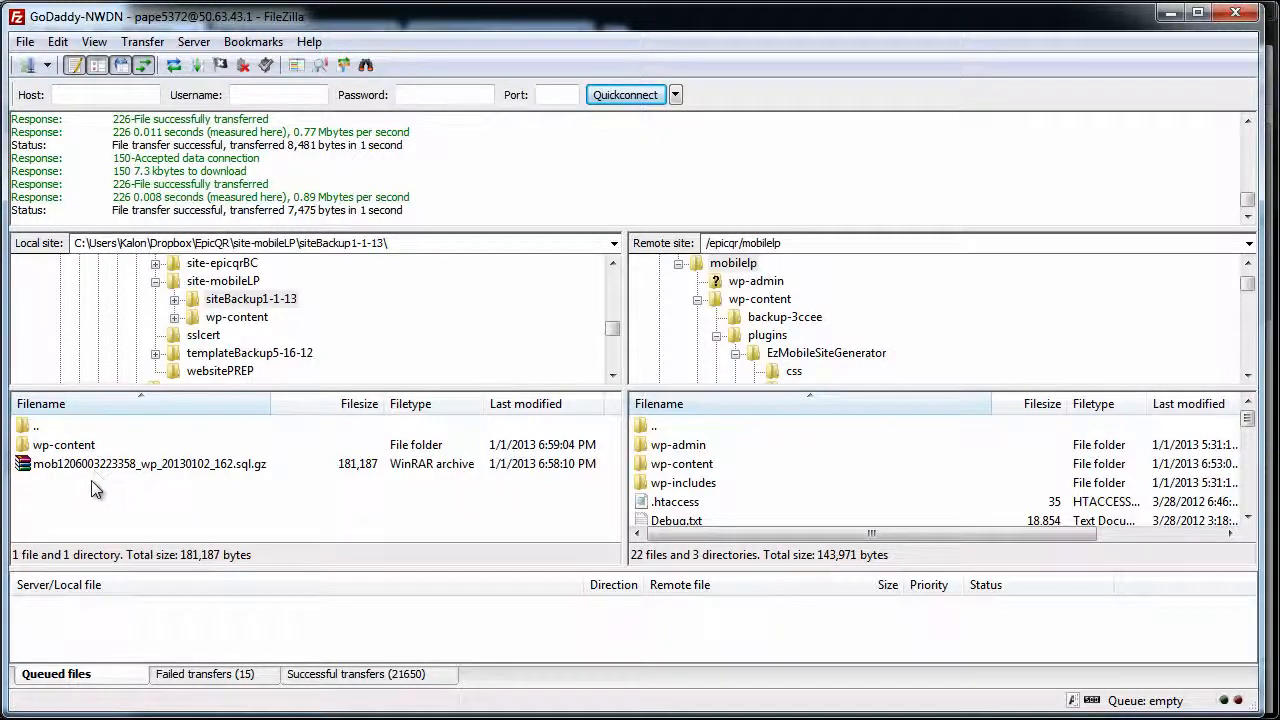
Switch to the browser's BigCommerce DNS records, point the mobilelandingpages.epicqr.com A record to 69.194.235.203 and save the change
left_click(1170, 14)
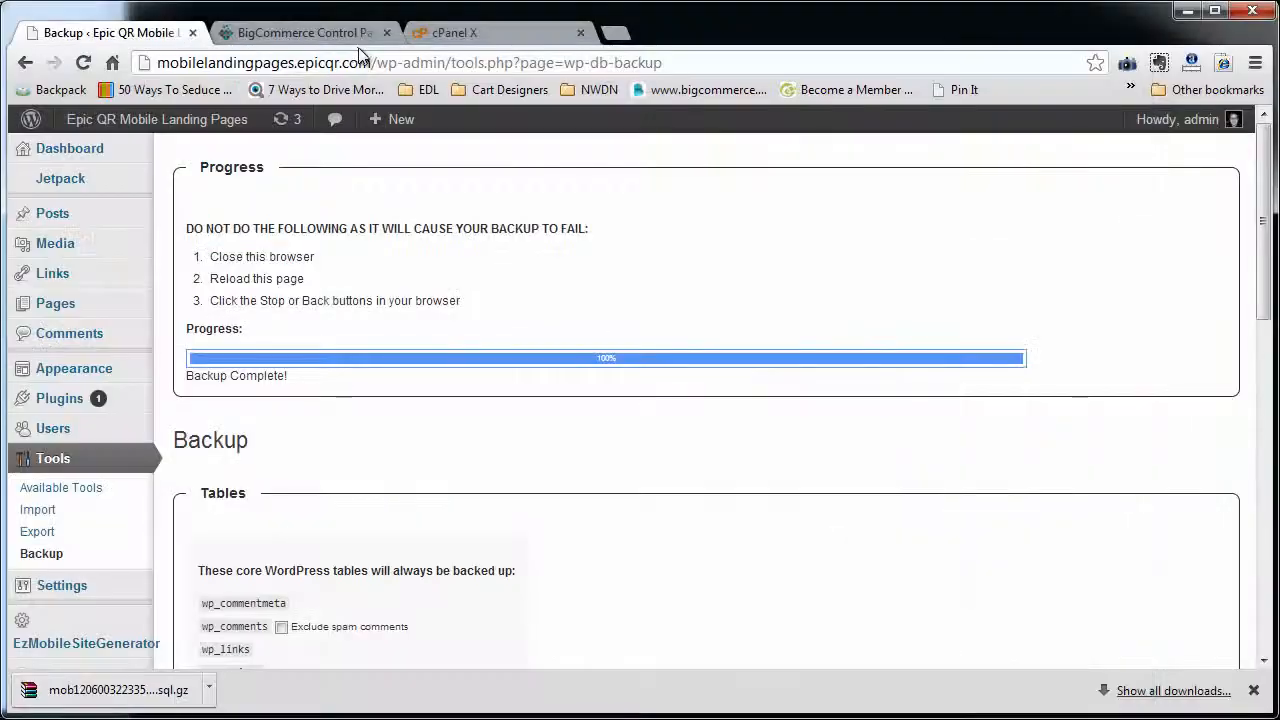
left_click(305, 33)
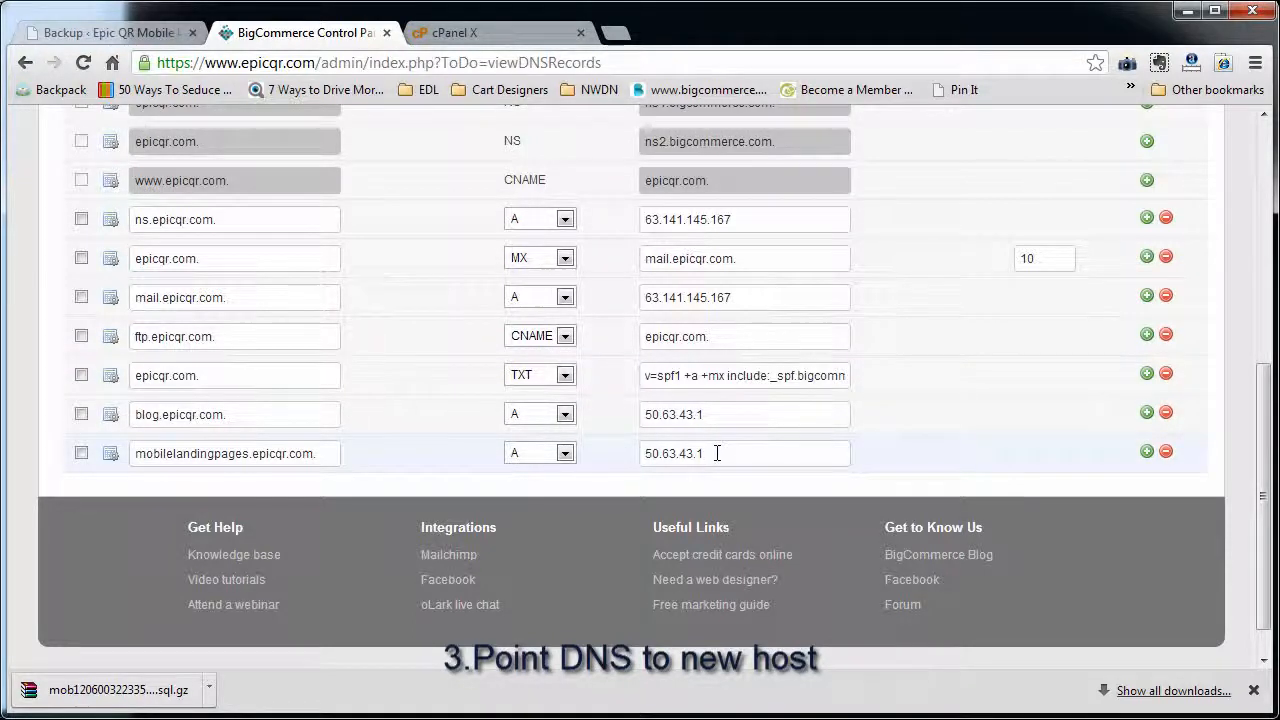
left_click_drag(717, 453, 610, 465)
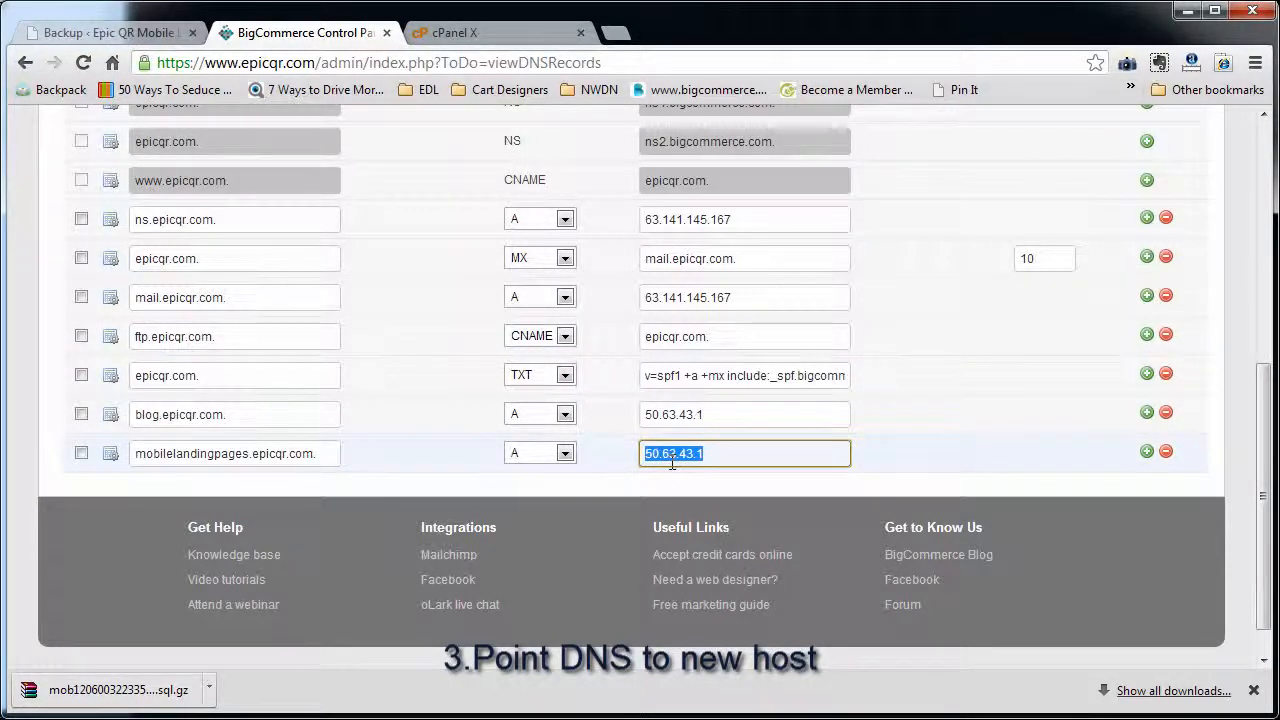
triple_click(311, 453)
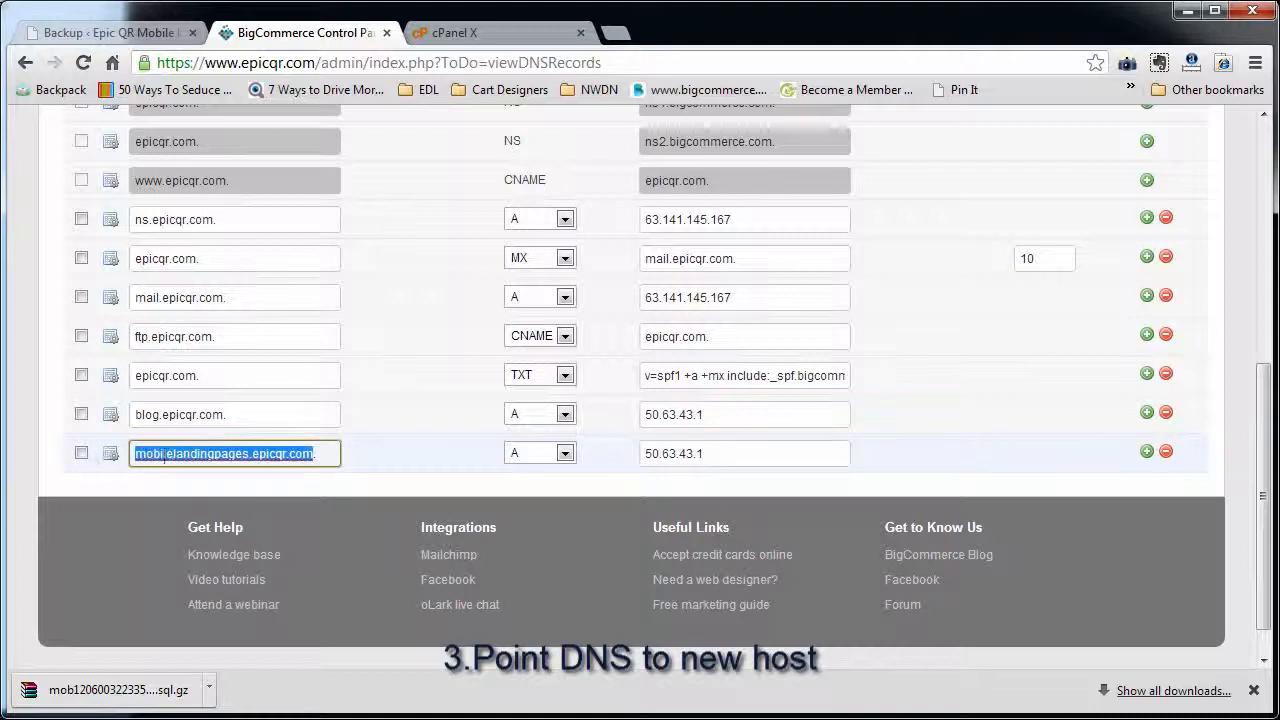
triple_click(711, 453)
key("alt+Tab")
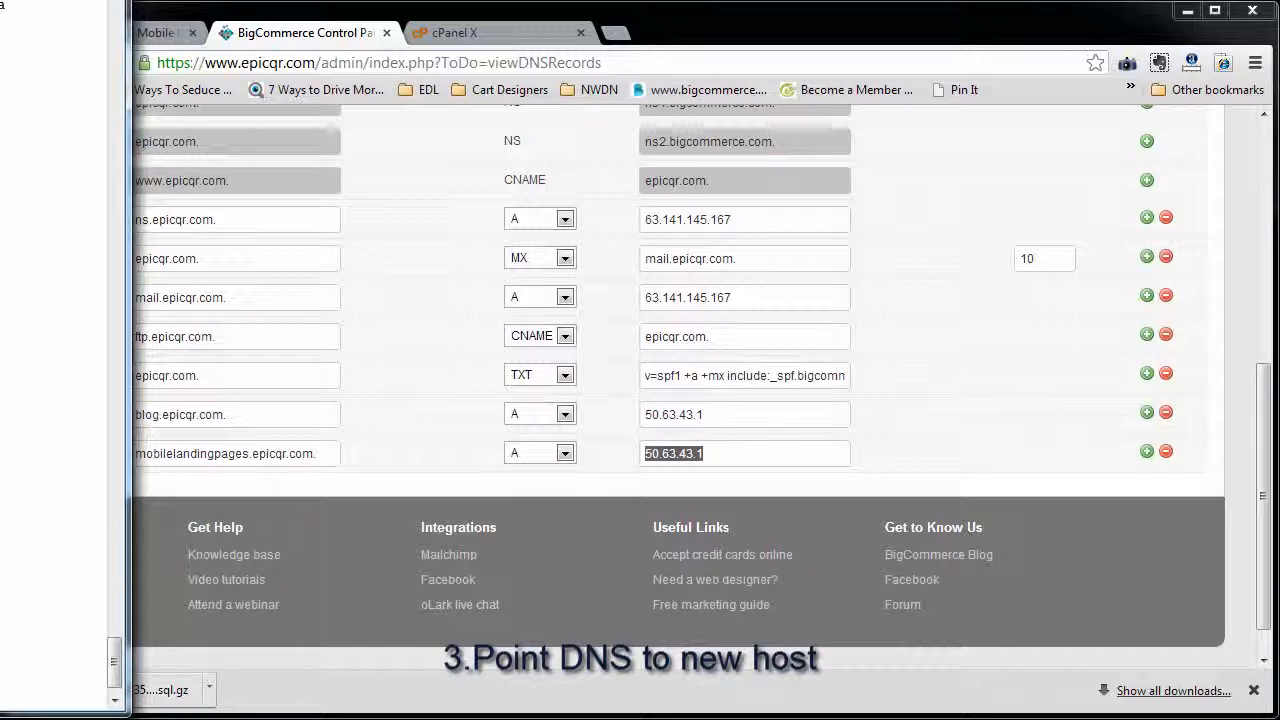
left_click(760, 449)
key("ctrl+v")
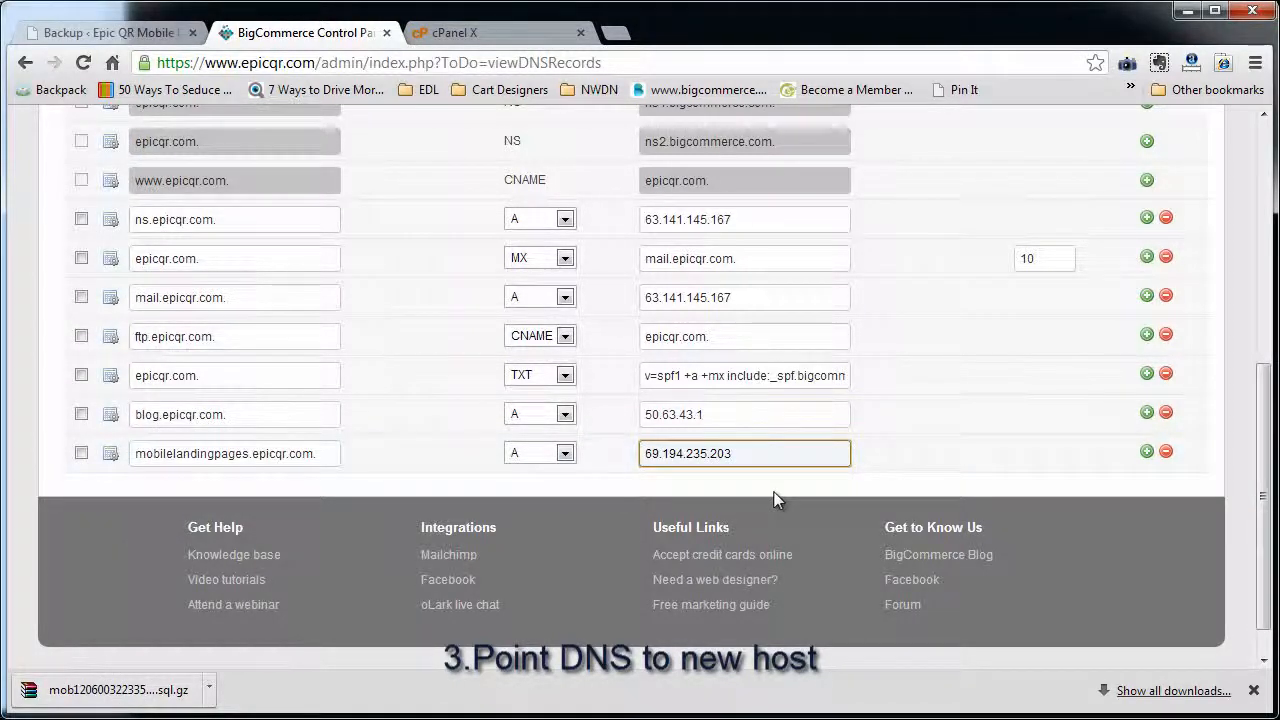
key("Return")
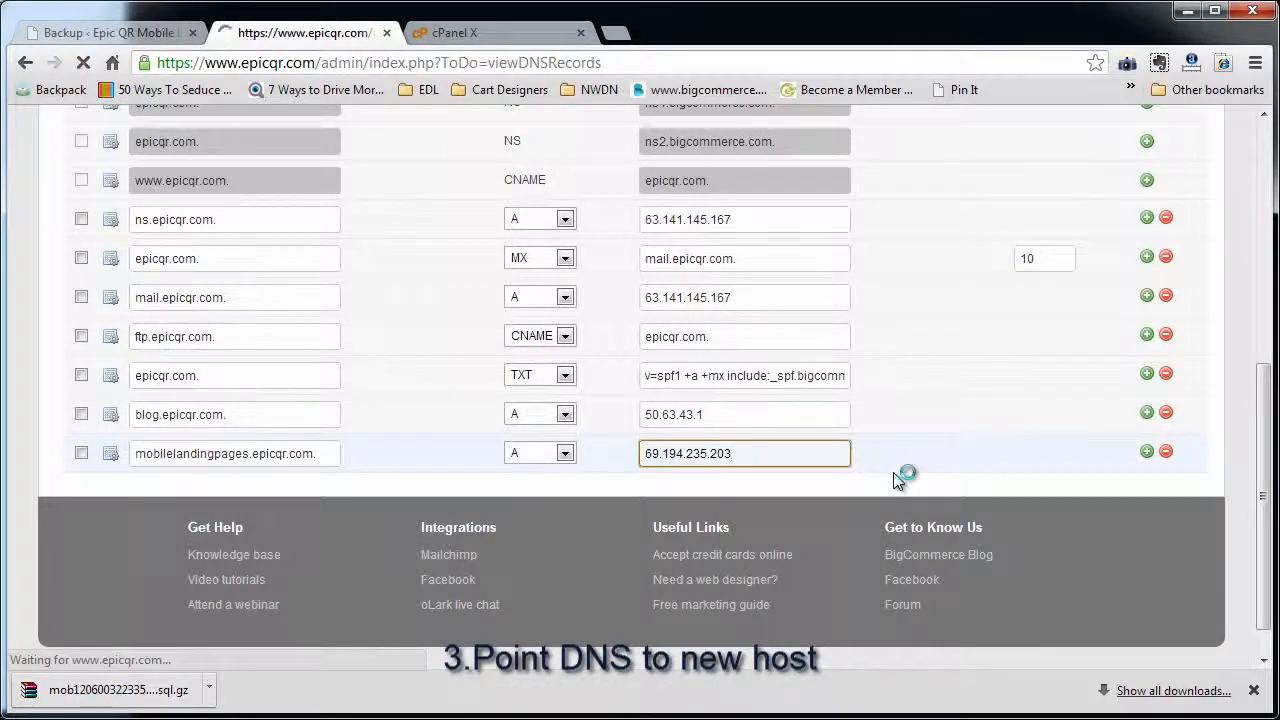
Open the WordPress installation form in Softaculous from the new host's cPanel
scroll(894, 483, "down", 10)
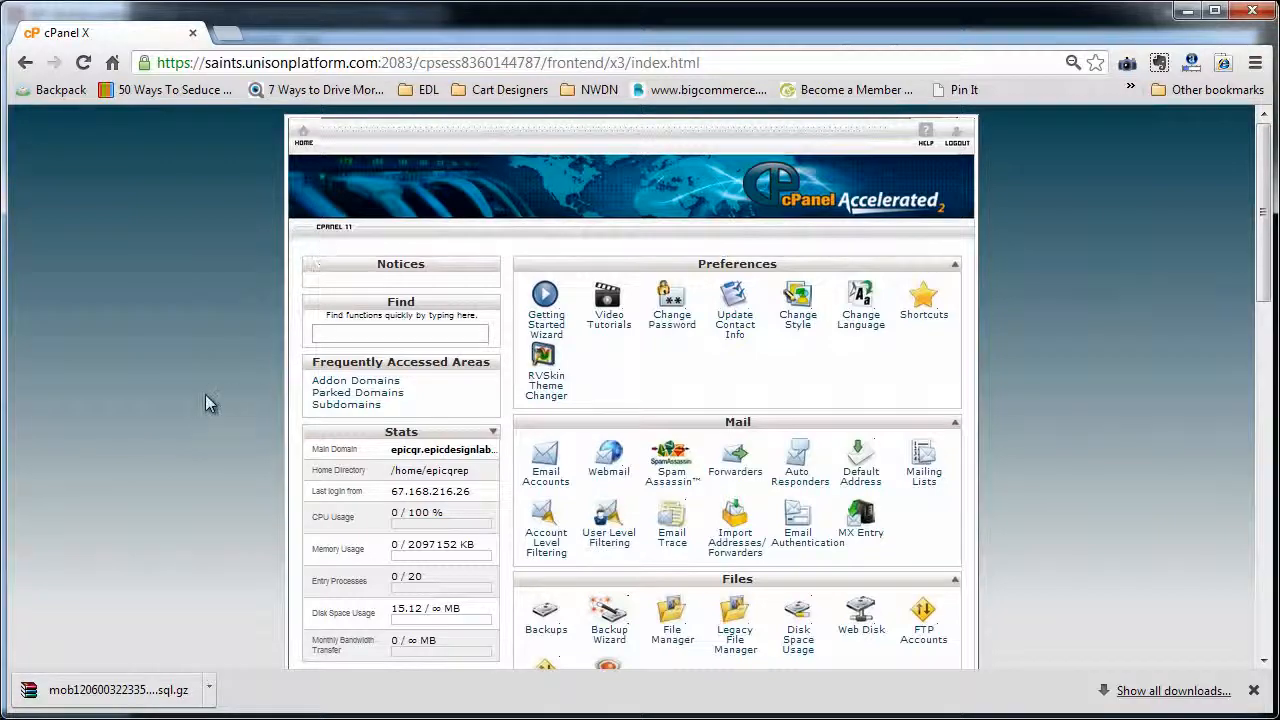
scroll(205, 394, "down", 10)
scroll(203, 389, "down", 3)
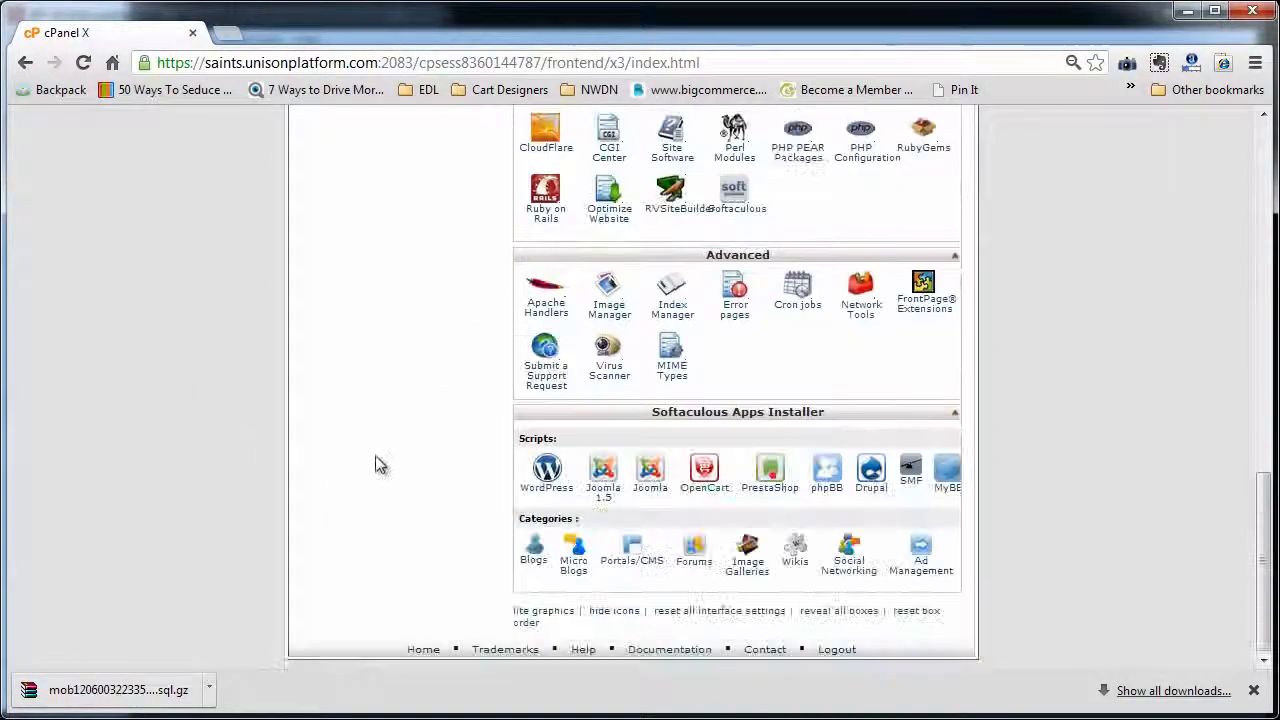
left_click(545, 478)
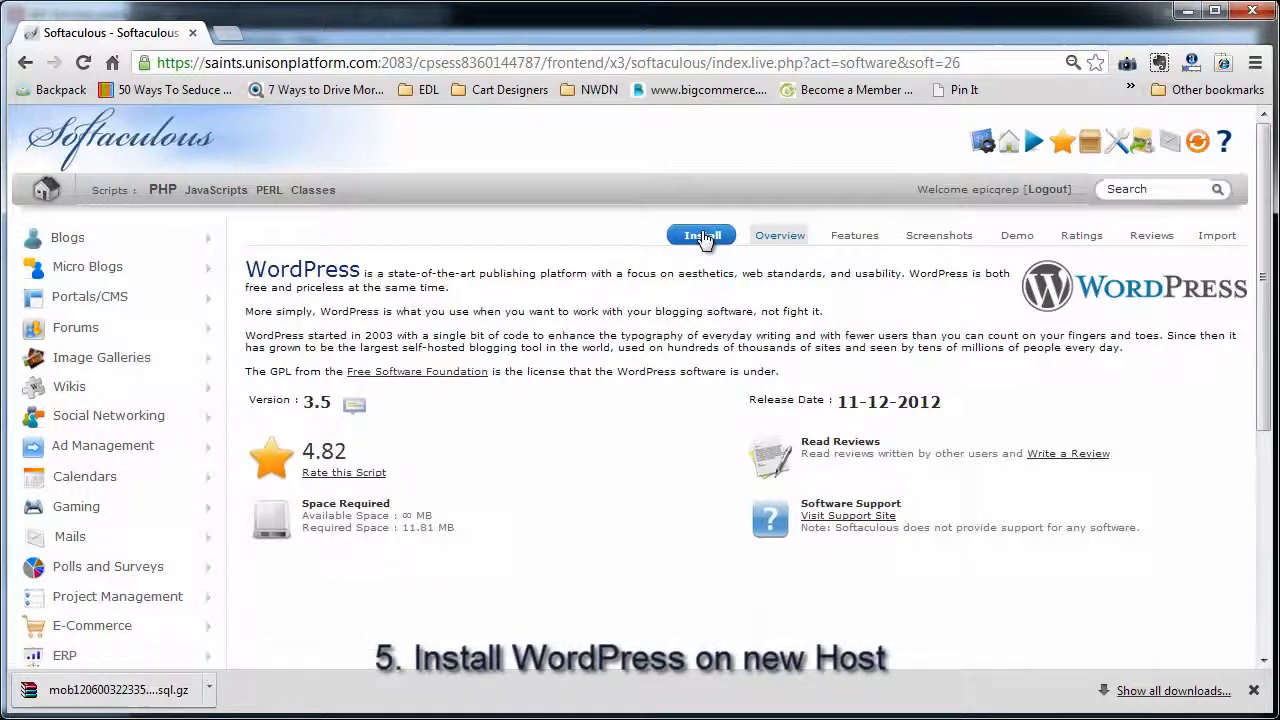
left_click(703, 236)
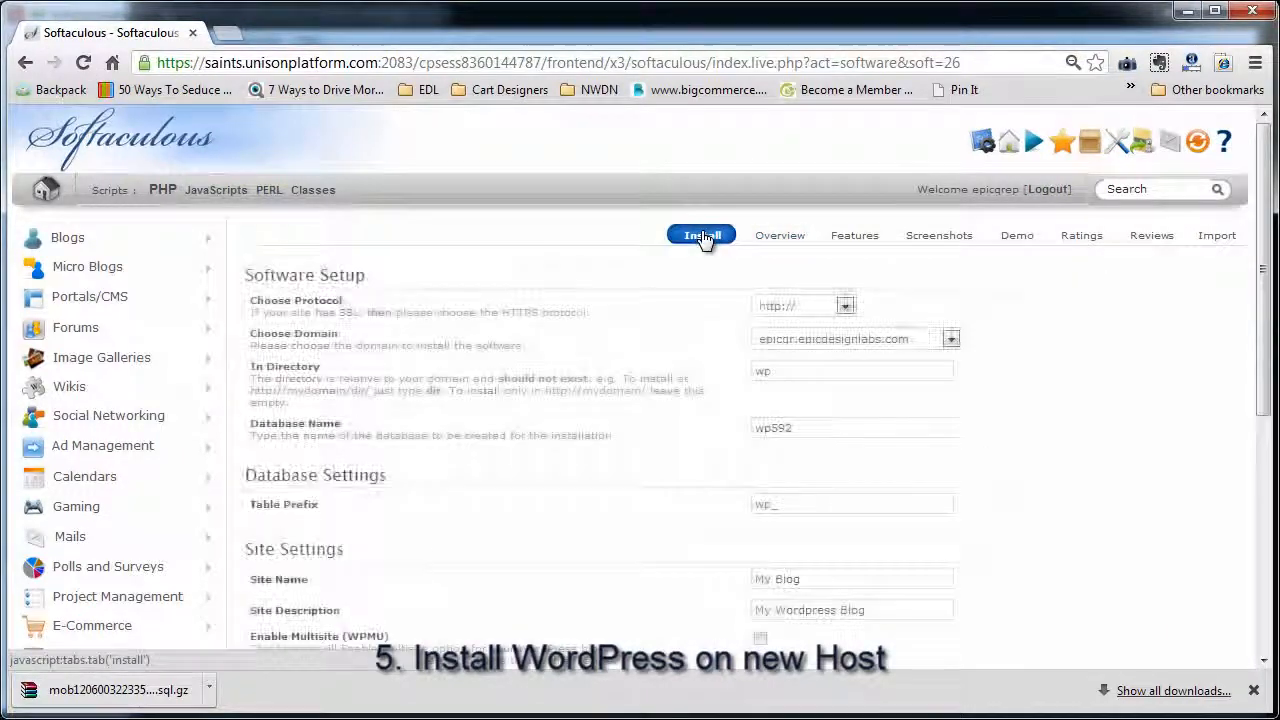
Install WordPress on mobilelandingpages.epicqr.com with an empty installation directory, keeping the other default settings
double_click(808, 368)
key("BackSpace")
key("Tab")
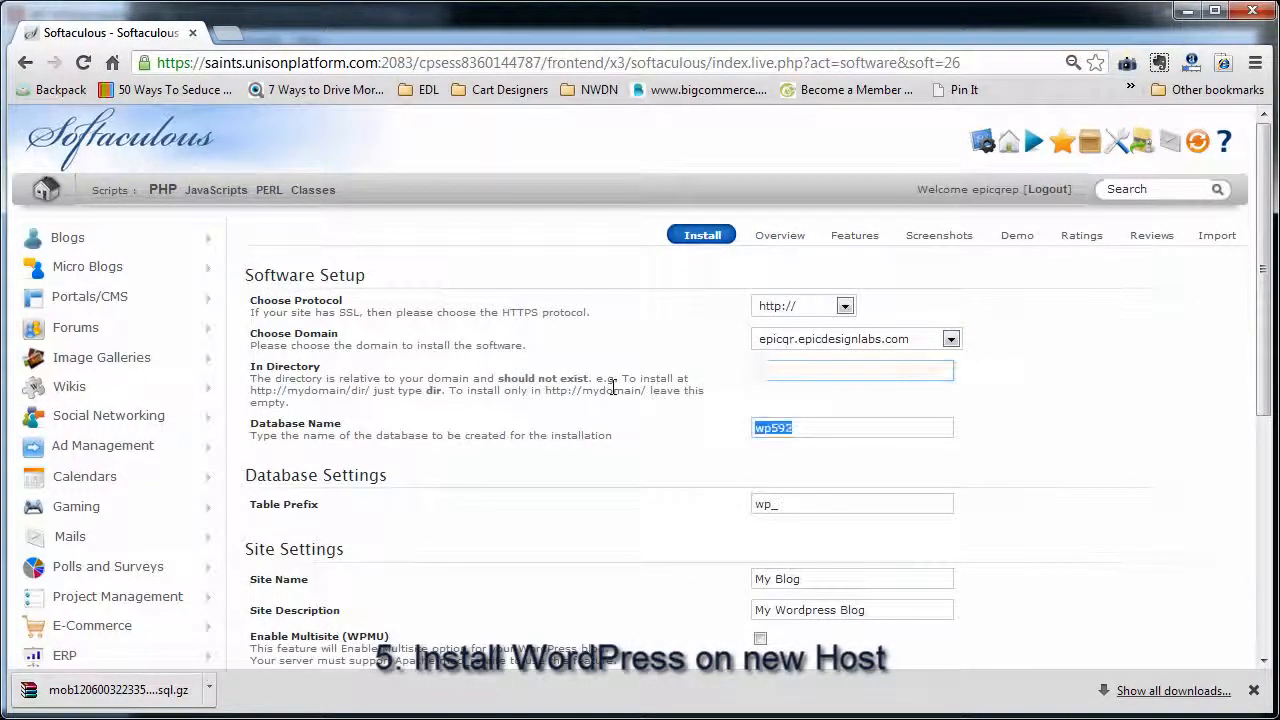
left_click(843, 308)
left_click(873, 340)
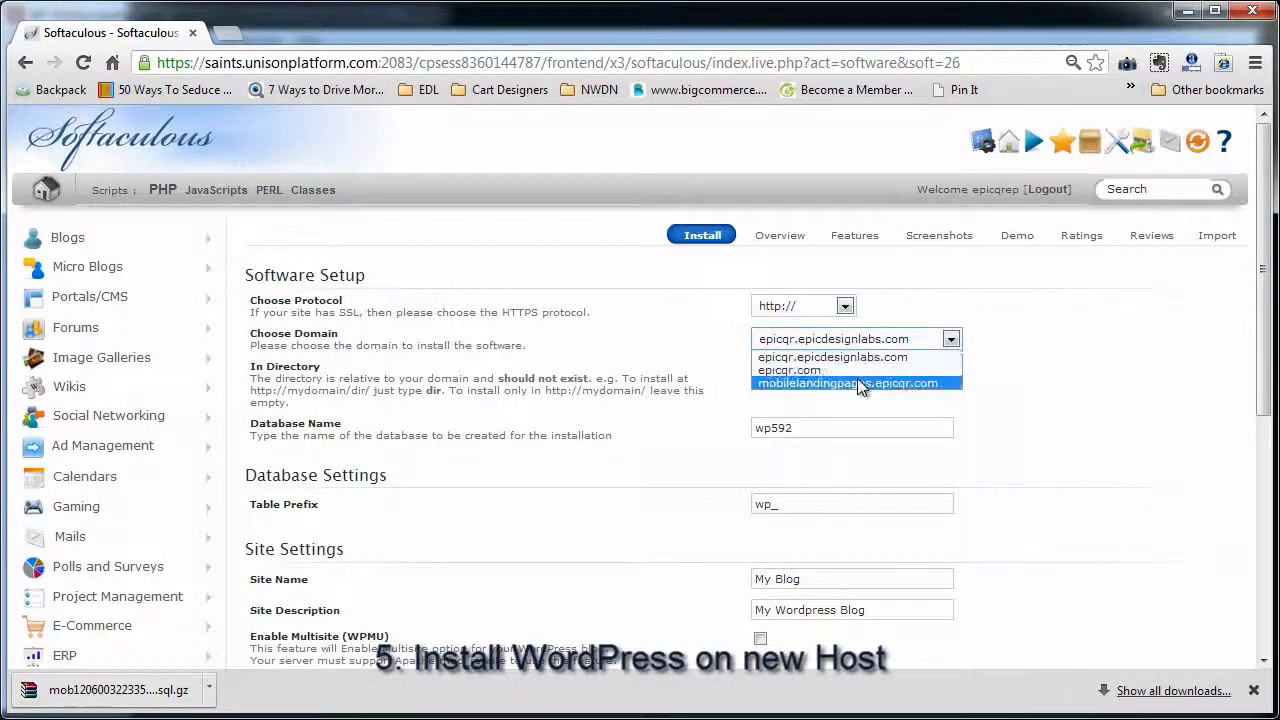
left_click(848, 383)
scroll(620, 546, "down", 4)
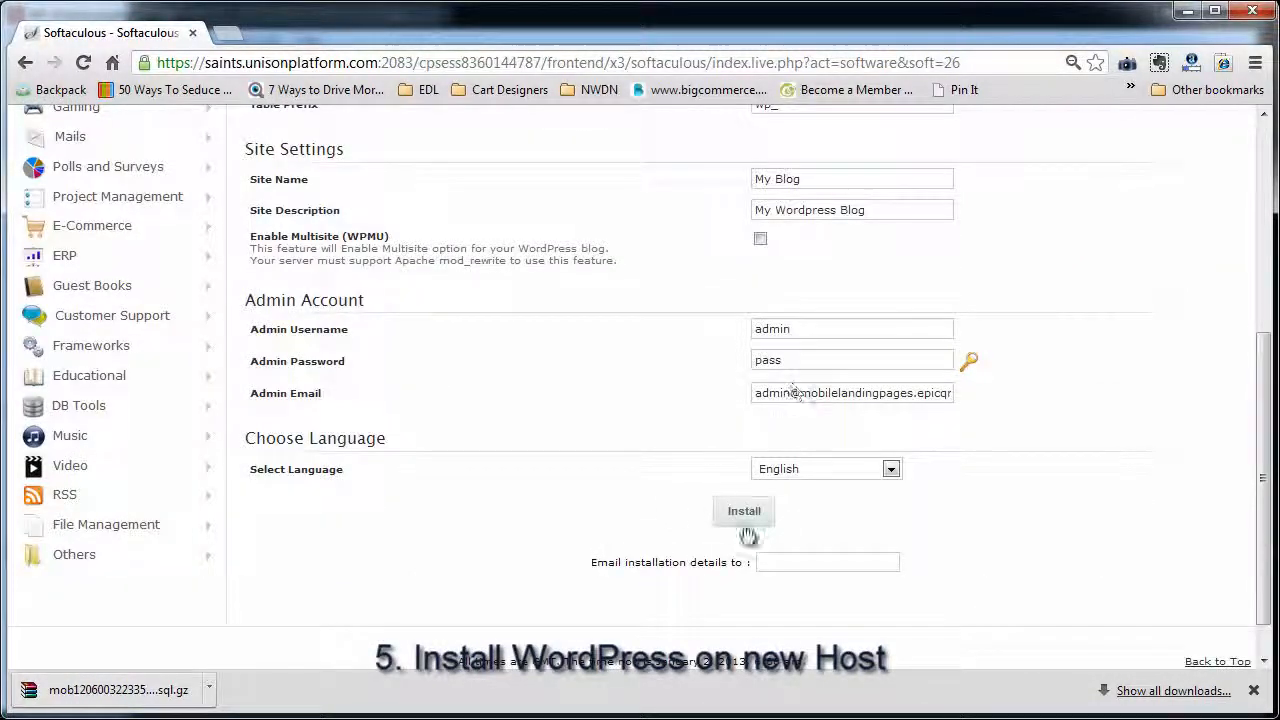
scroll(743, 531, "down", 1)
left_click(745, 465)
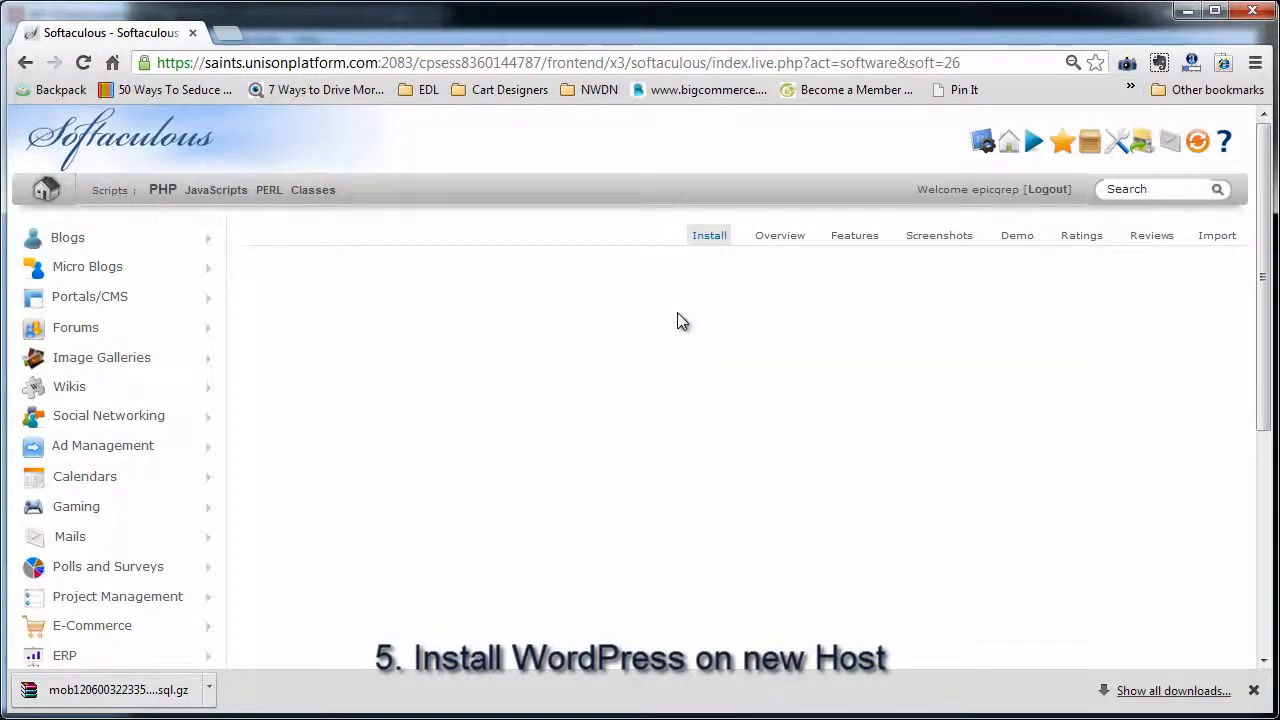
Open the newly installed site at mobilelandingpages.epicqr.com and look through its home page
left_click(380, 314)
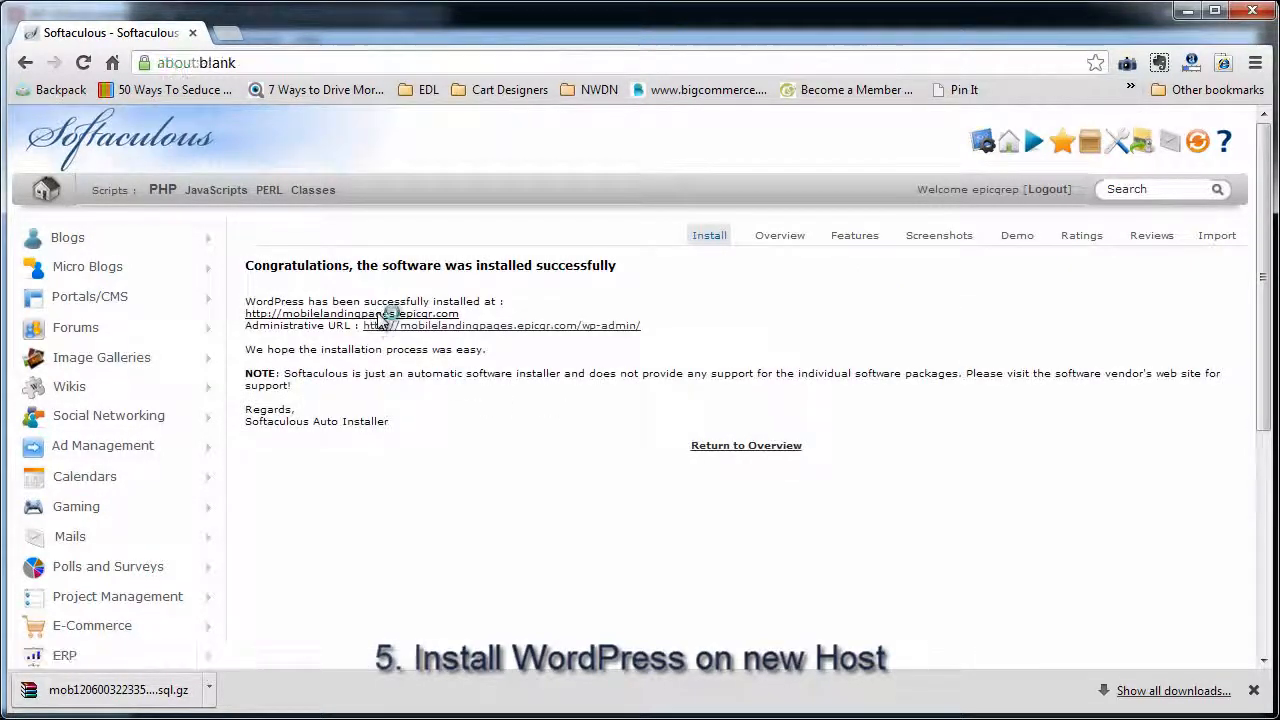
scroll(314, 437, "down", 10)
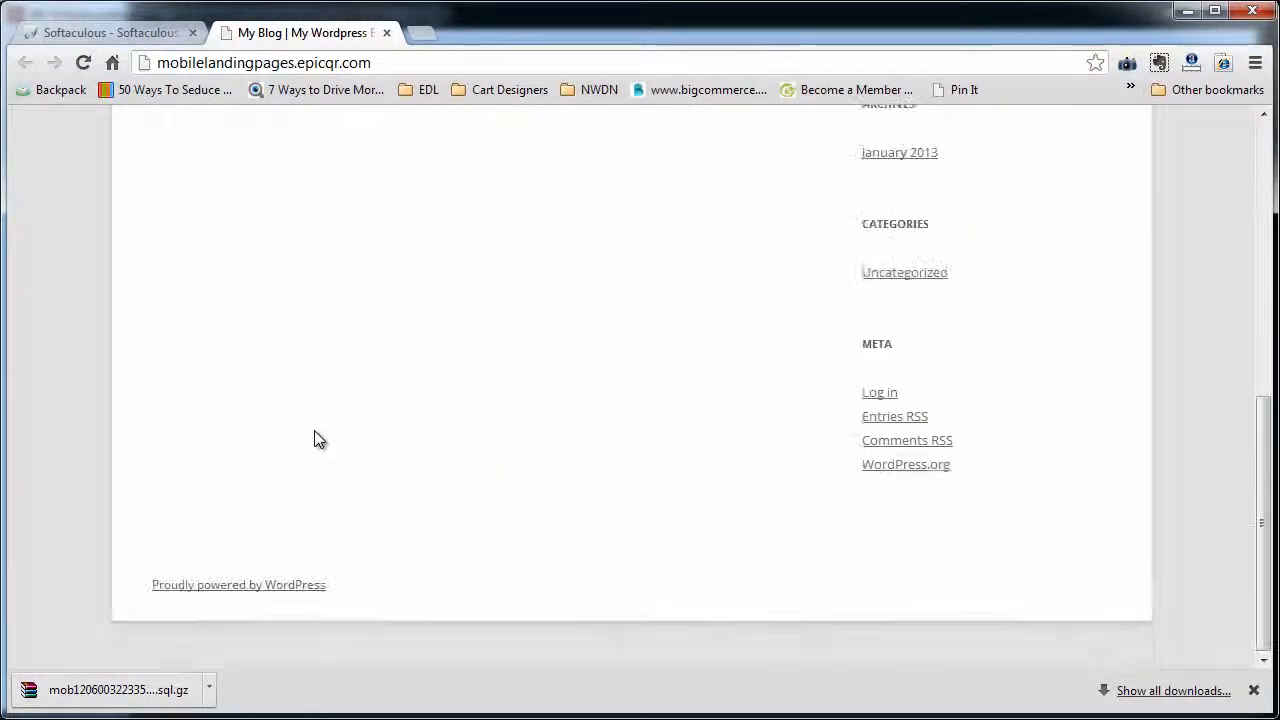
scroll(314, 435, "up", 10)
In FileZilla, open the remote /public_html/mobilelandingpages/wp-content folder and the local siteBackup1-1-13\wp-content folder
key("ctrl+Tab")
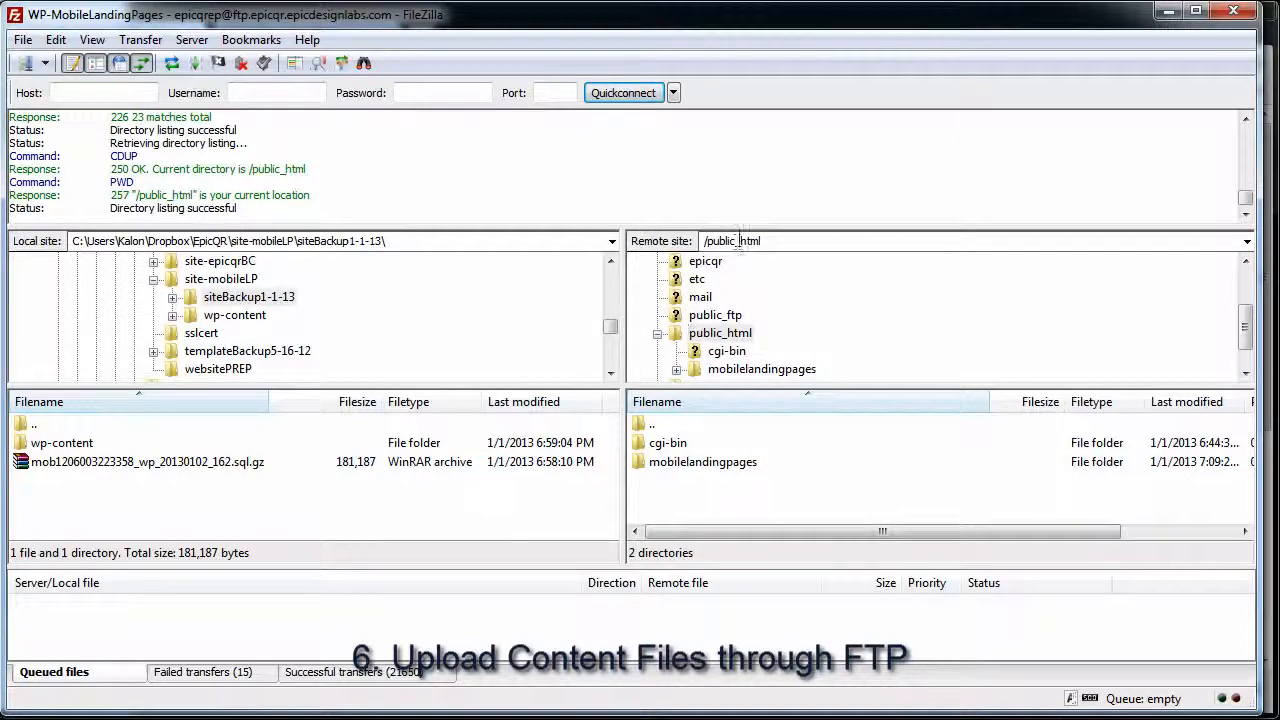
key("alt+f")
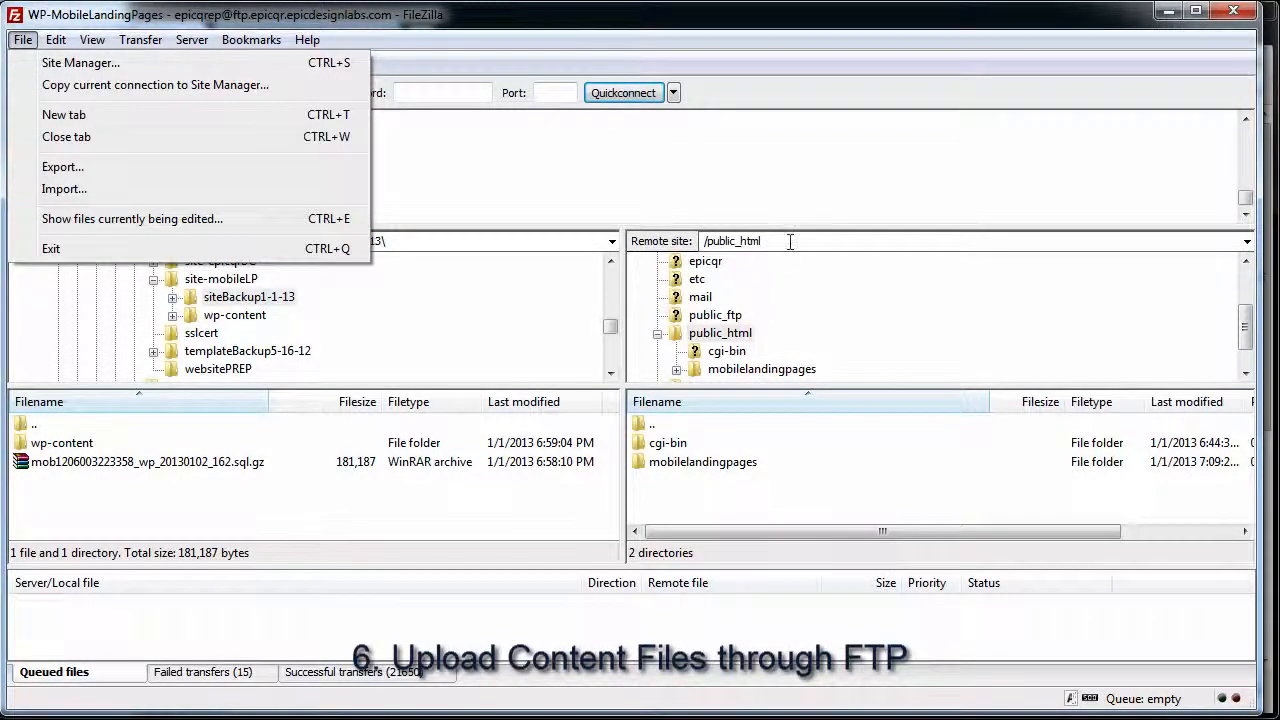
key("Escape")
left_click(722, 336)
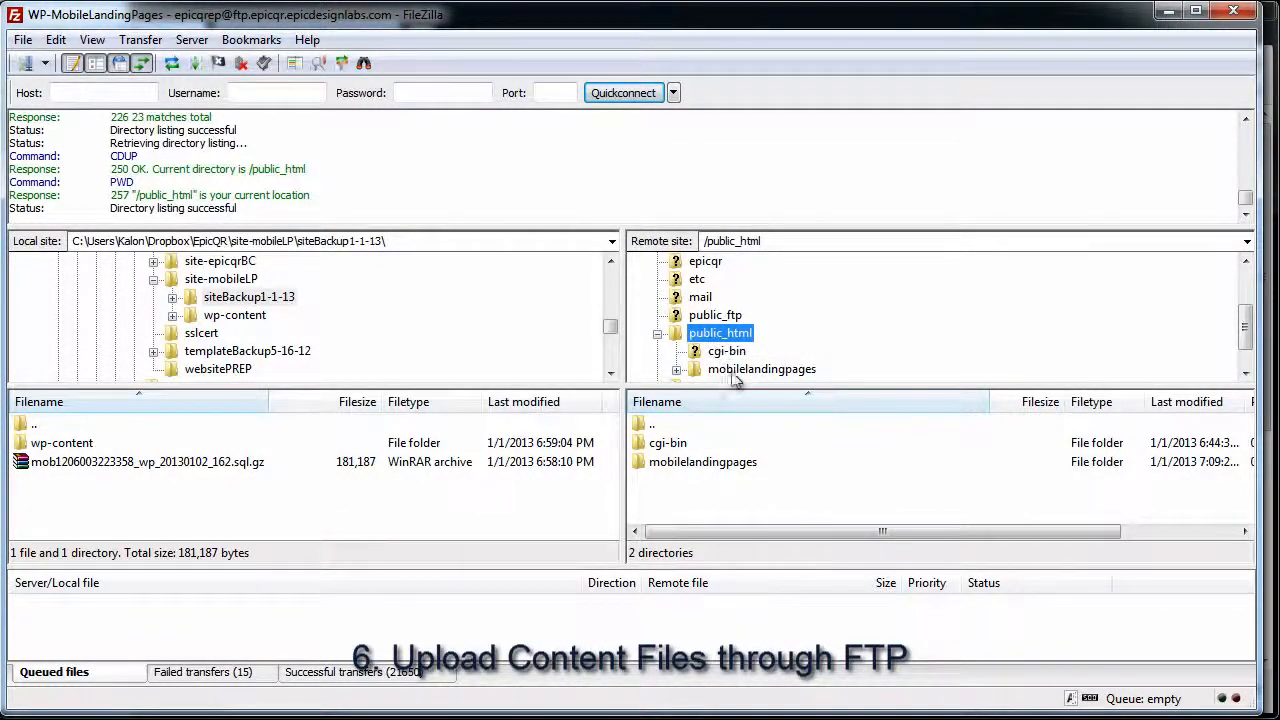
scroll(735, 375, "down", 1)
left_click(734, 335)
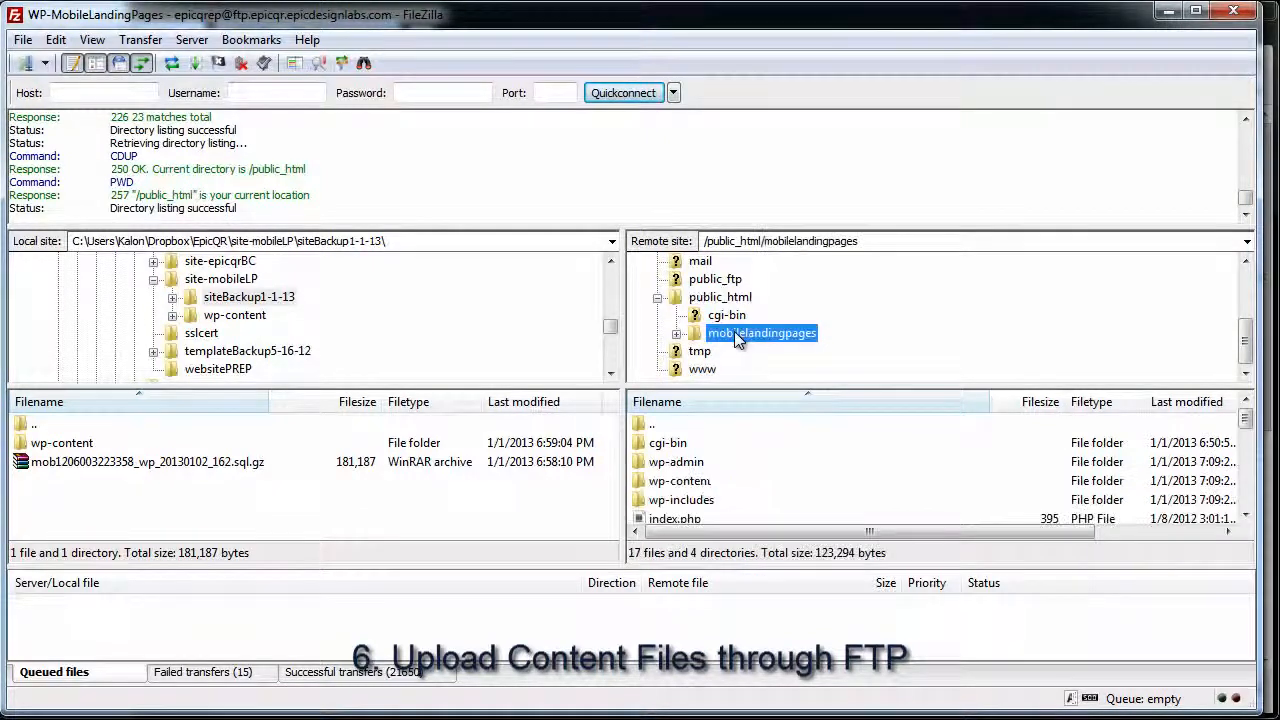
double_click(736, 335)
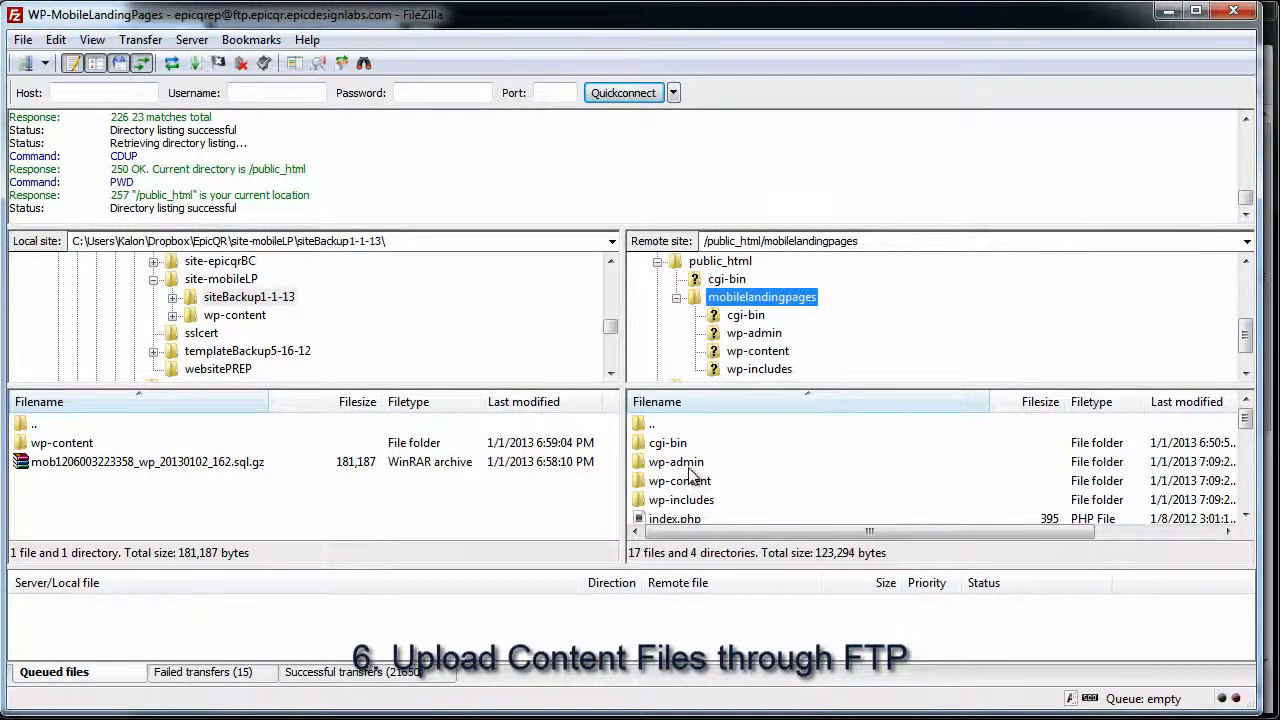
left_click(700, 500)
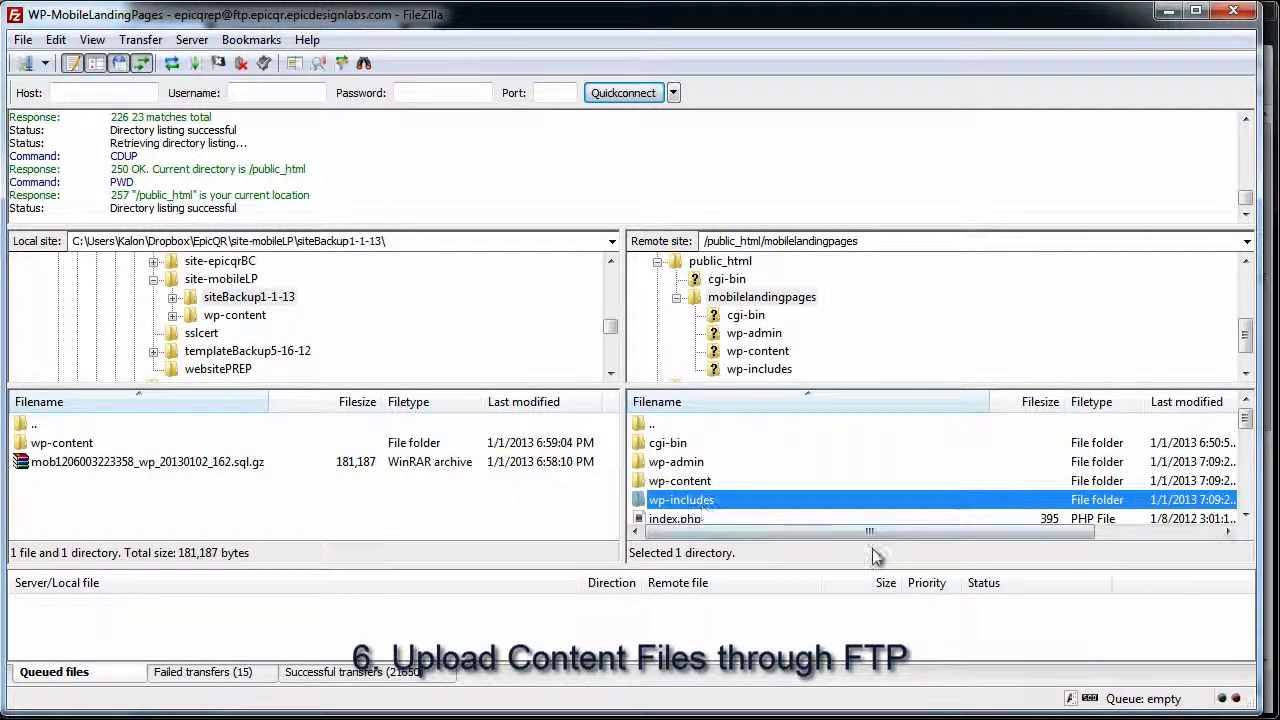
double_click(697, 484)
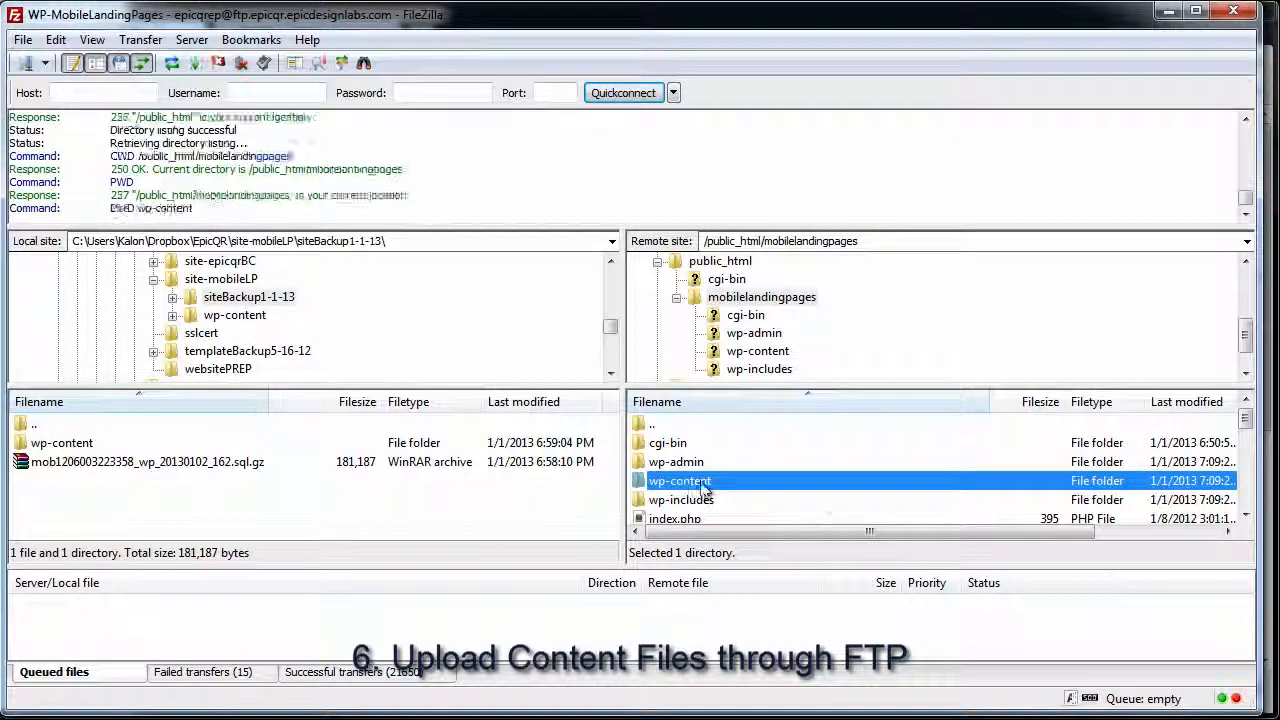
double_click(75, 443)
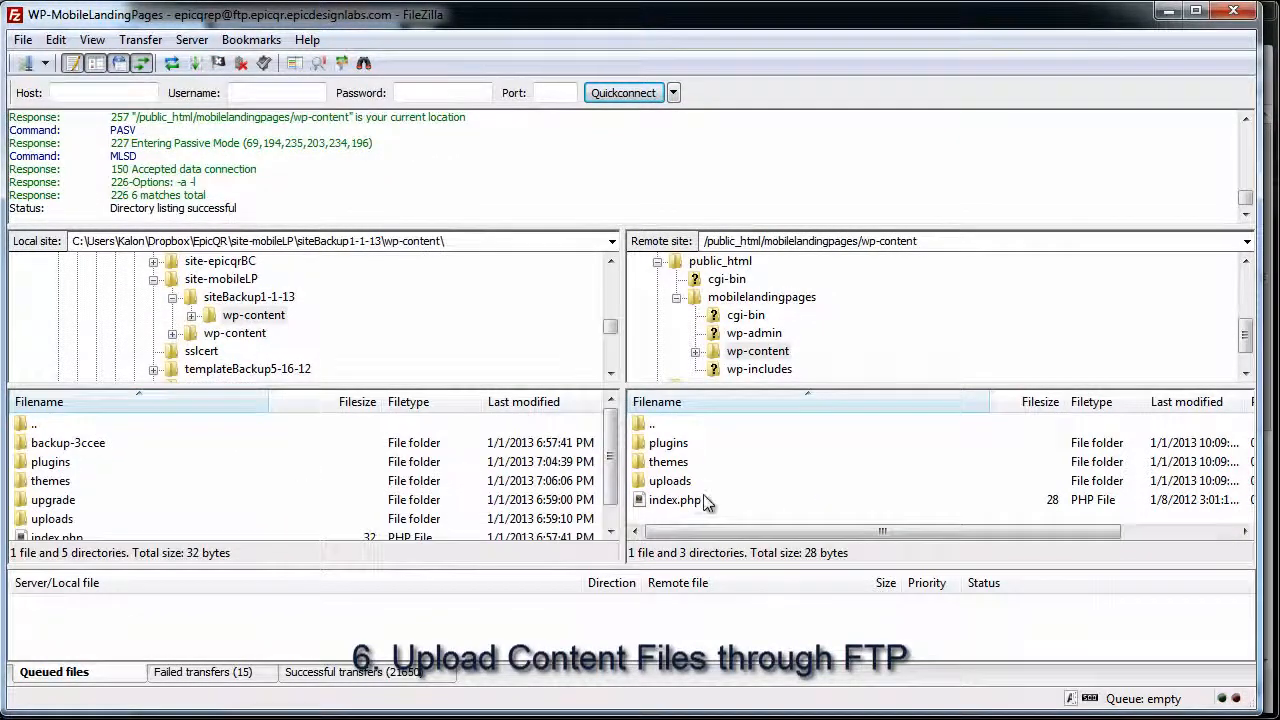
Delete the plugins, themes and uploads folders and index.php from the remote wp-content folder
left_click(678, 446)
left_click(680, 481, "shift")
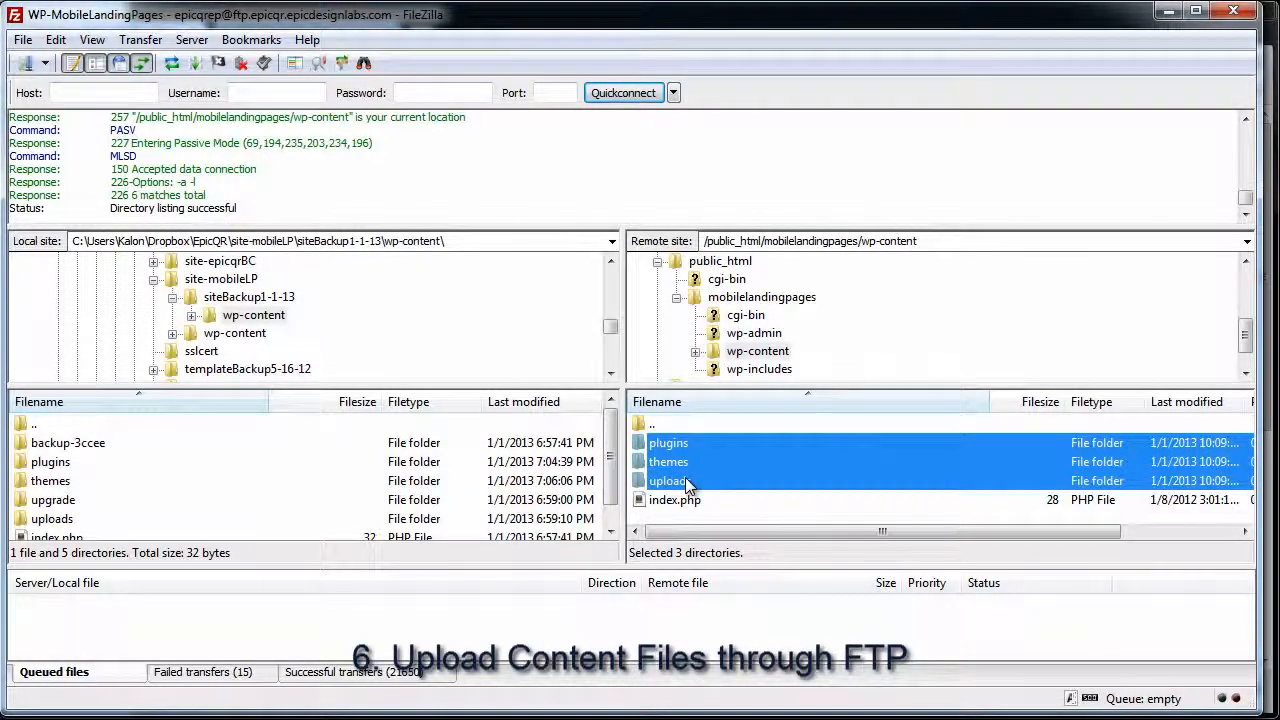
left_click(690, 500, "shift")
key("Delete")
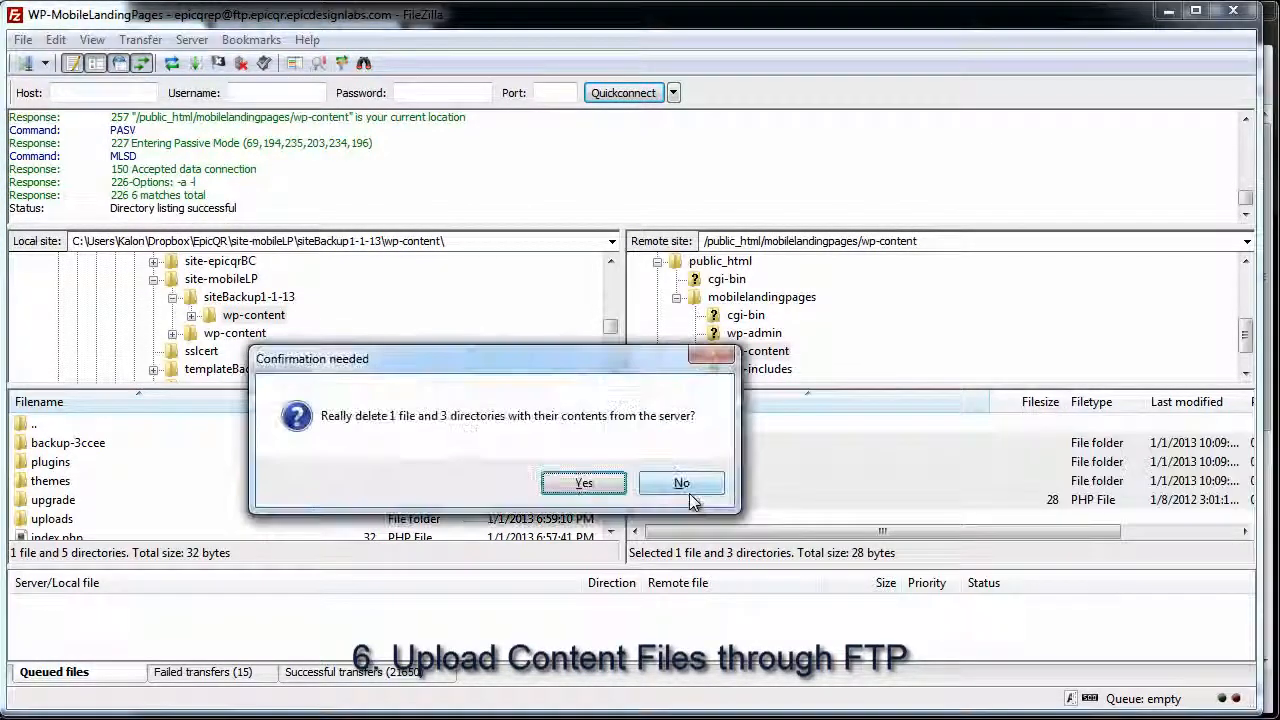
left_click(609, 482)
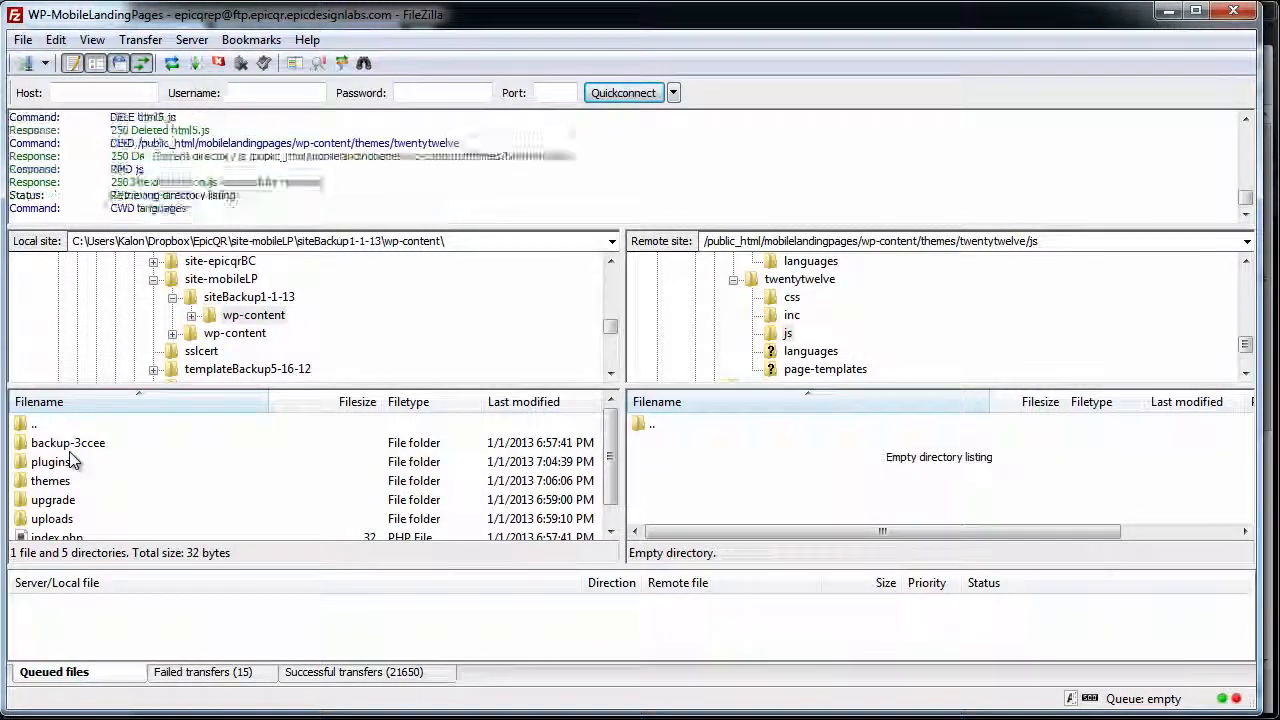
Upload everything in the local siteBackup1-1-13\wp-content folder to the remote wp-content folder, and minimize FileZilla to return to the browser
left_click(66, 451)
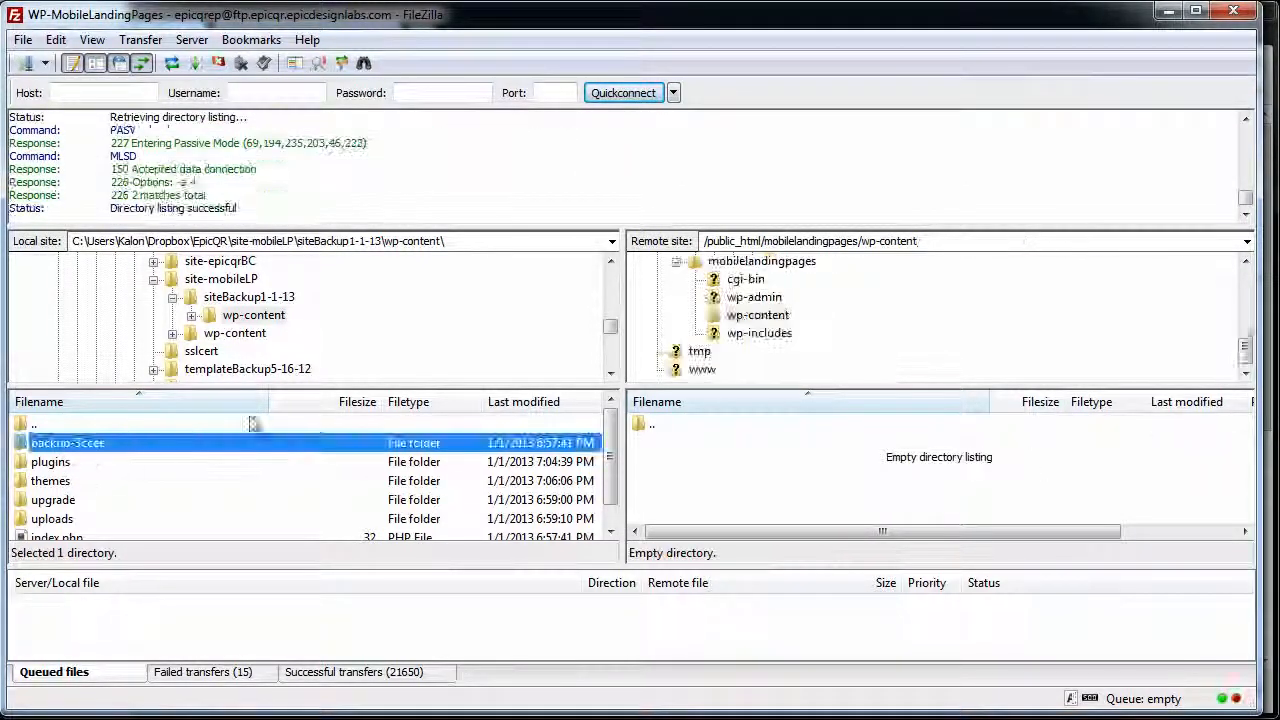
left_click(258, 297)
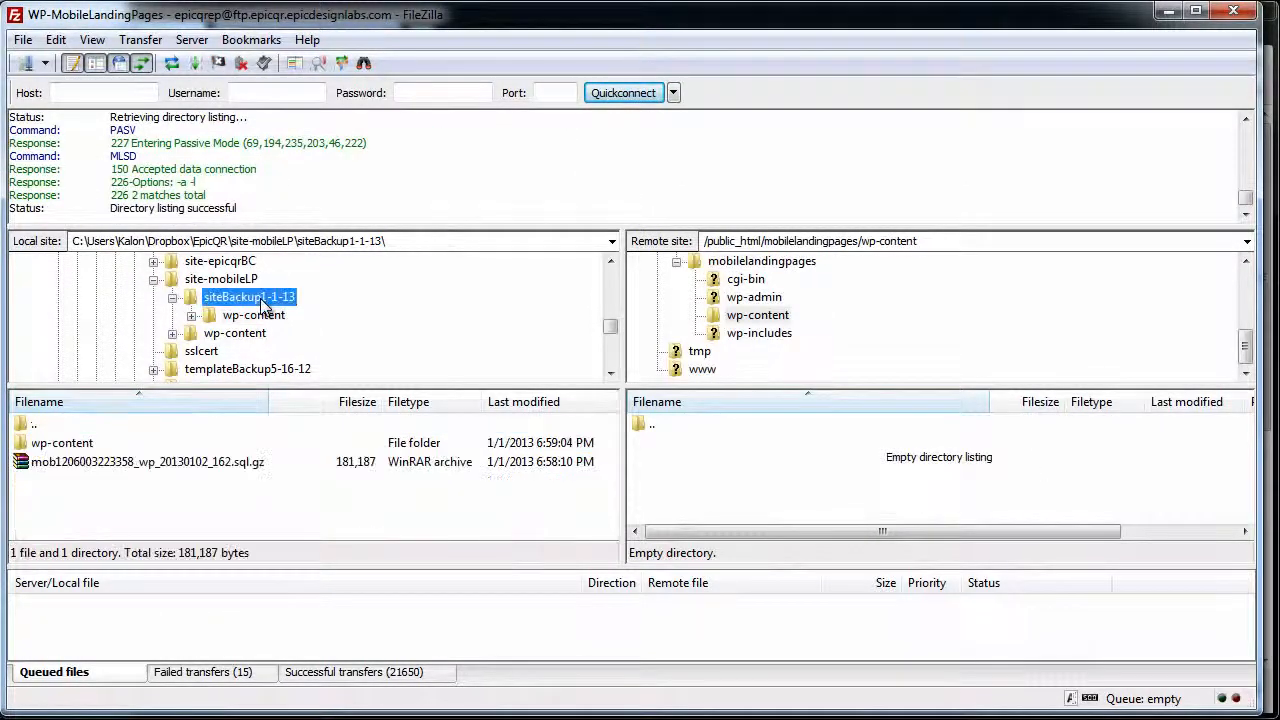
left_click(60, 452)
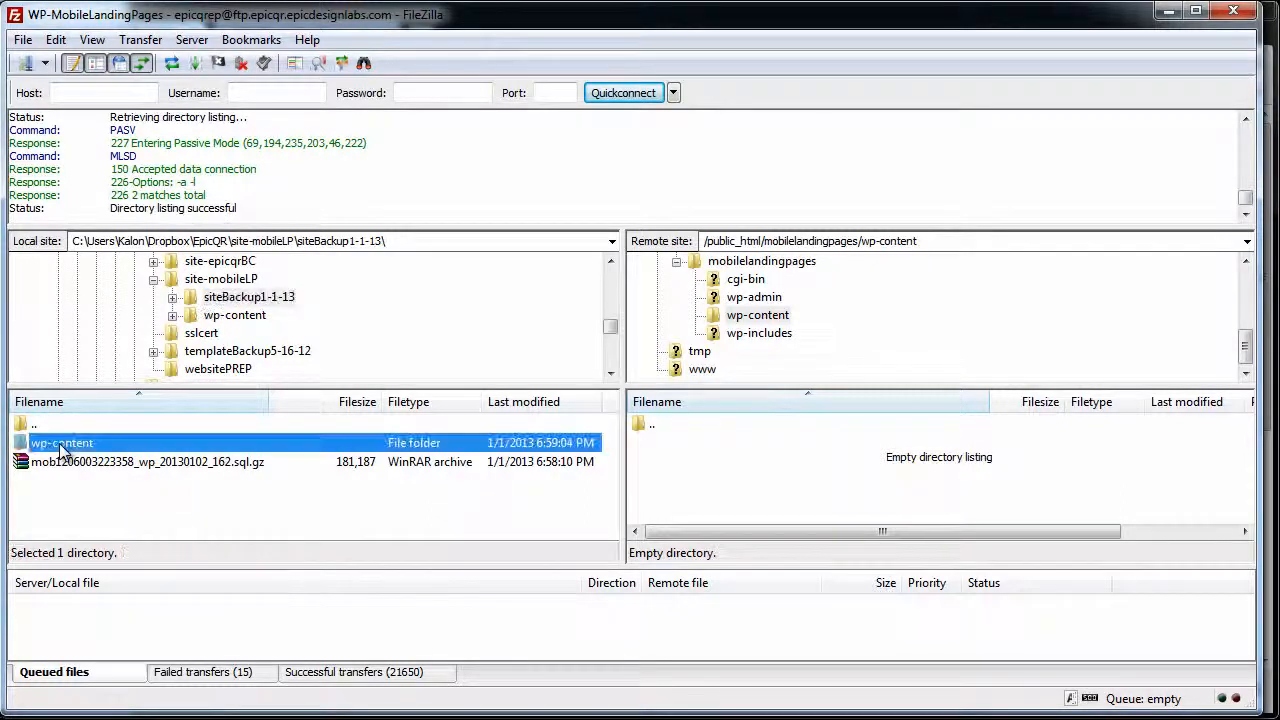
double_click(136, 452)
scroll(65, 525, "down", 1)
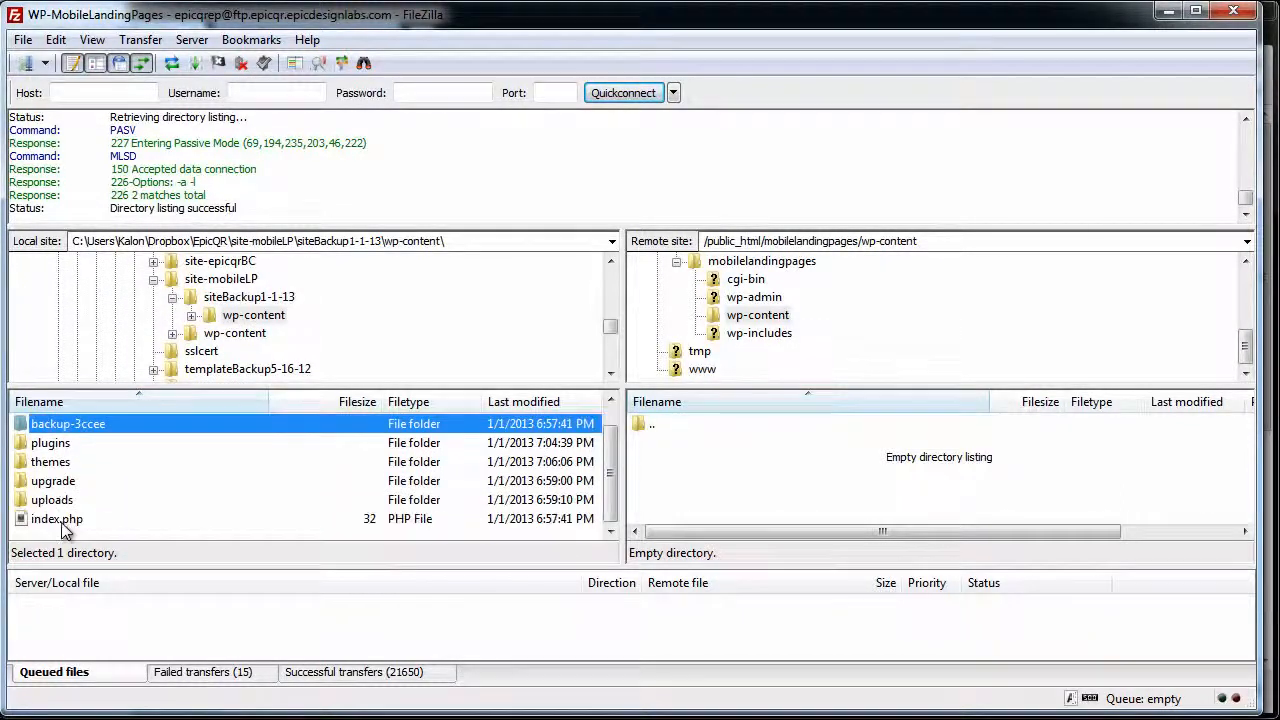
left_click(63, 518, "shift")
right_click(84, 424)
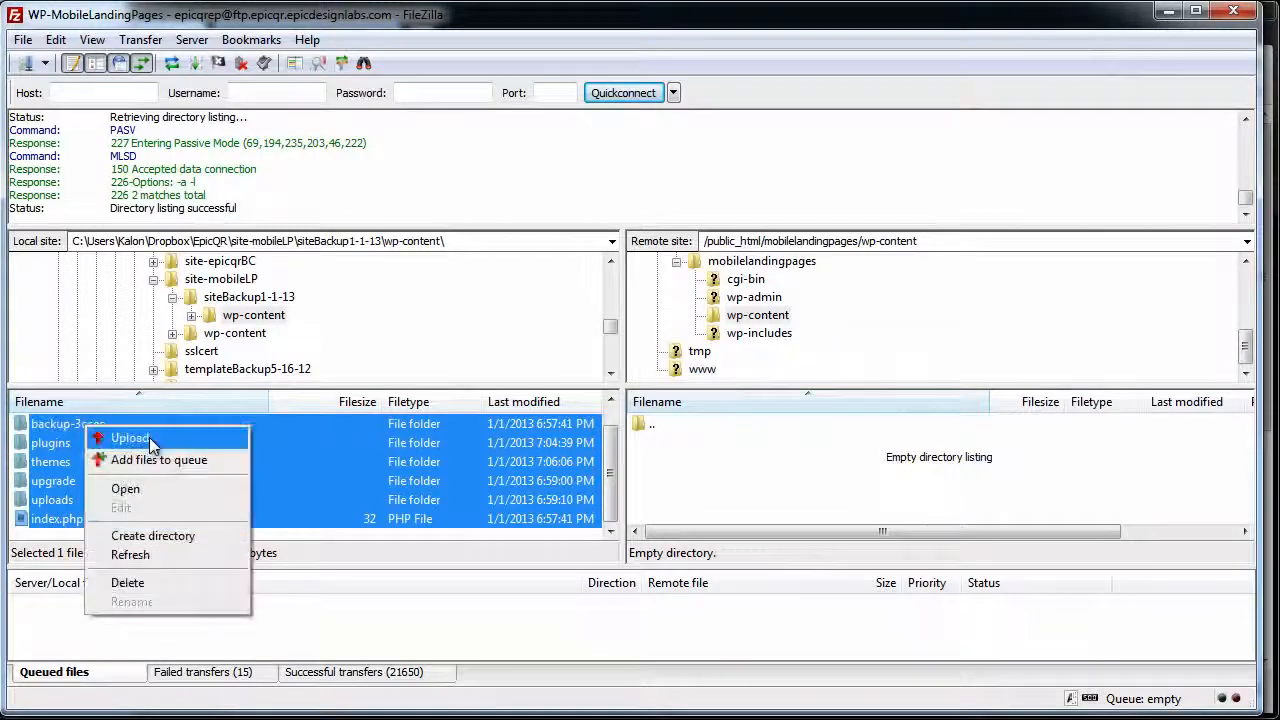
left_click(149, 437)
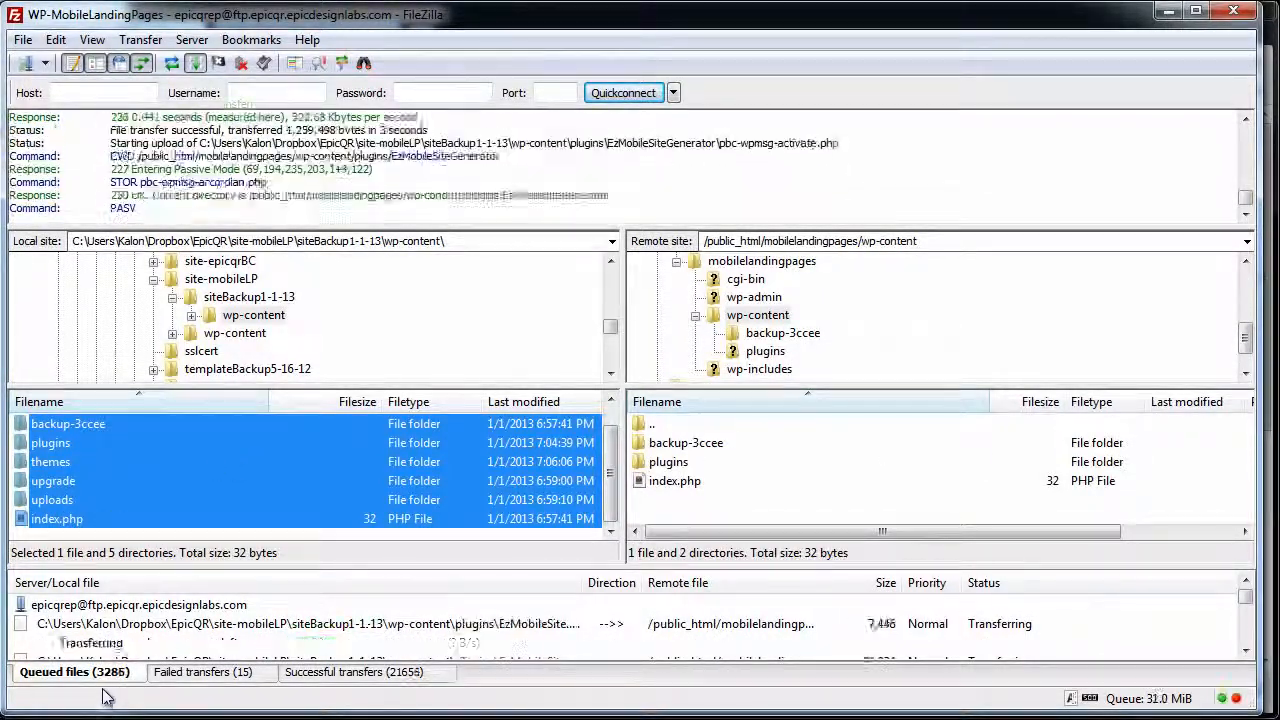
left_click(1169, 11)
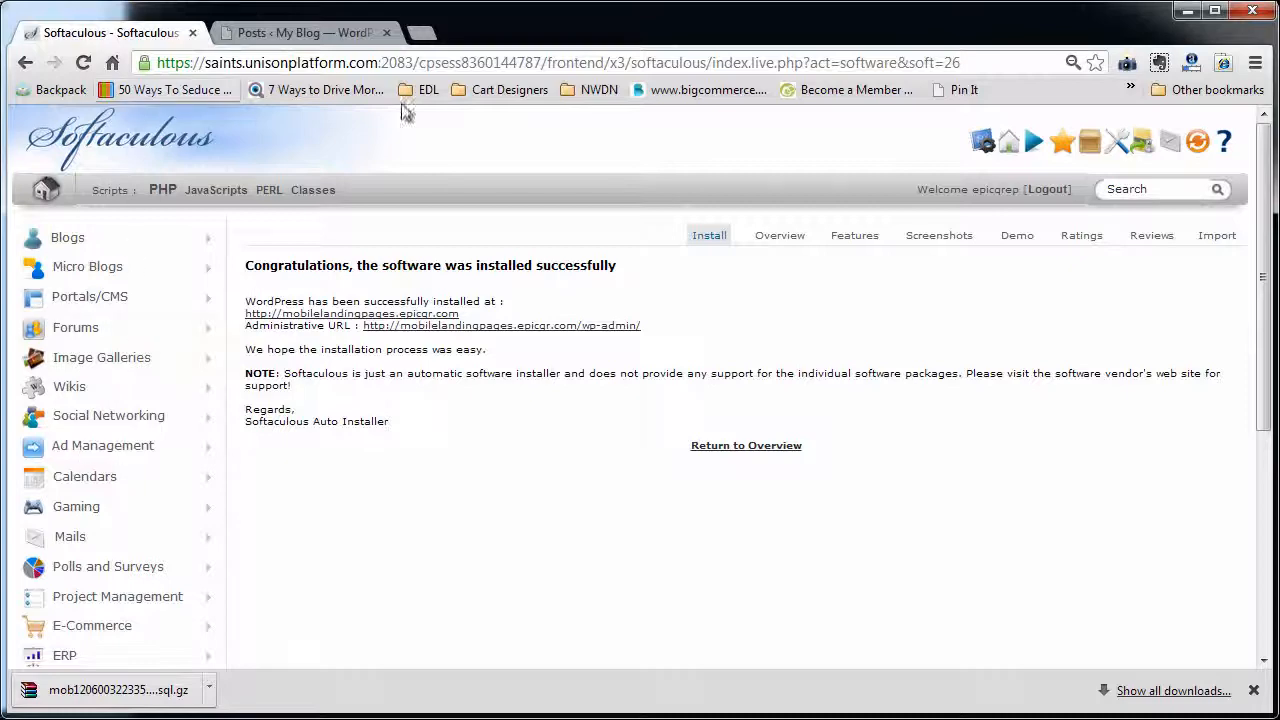
Return to the cPanel home page, open phpMyAdmin and open the epicqrep_wp592 database
left_click(982, 143)
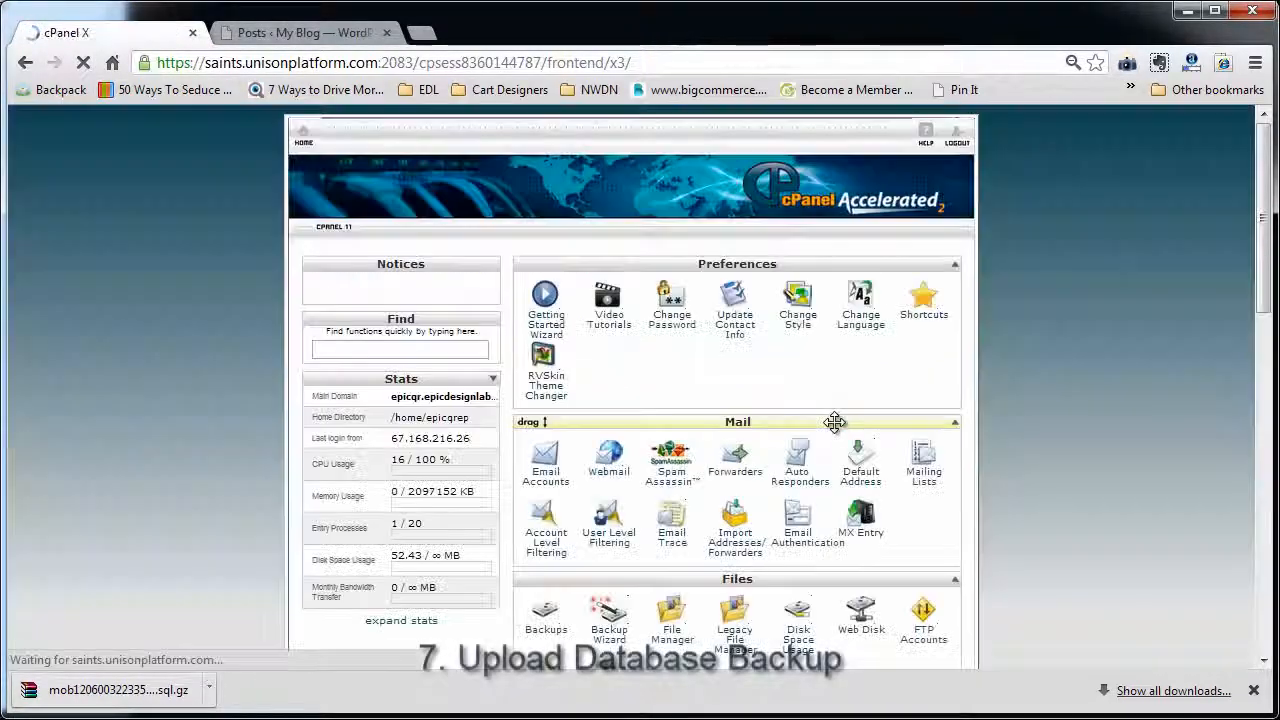
scroll(617, 470, "down", 5)
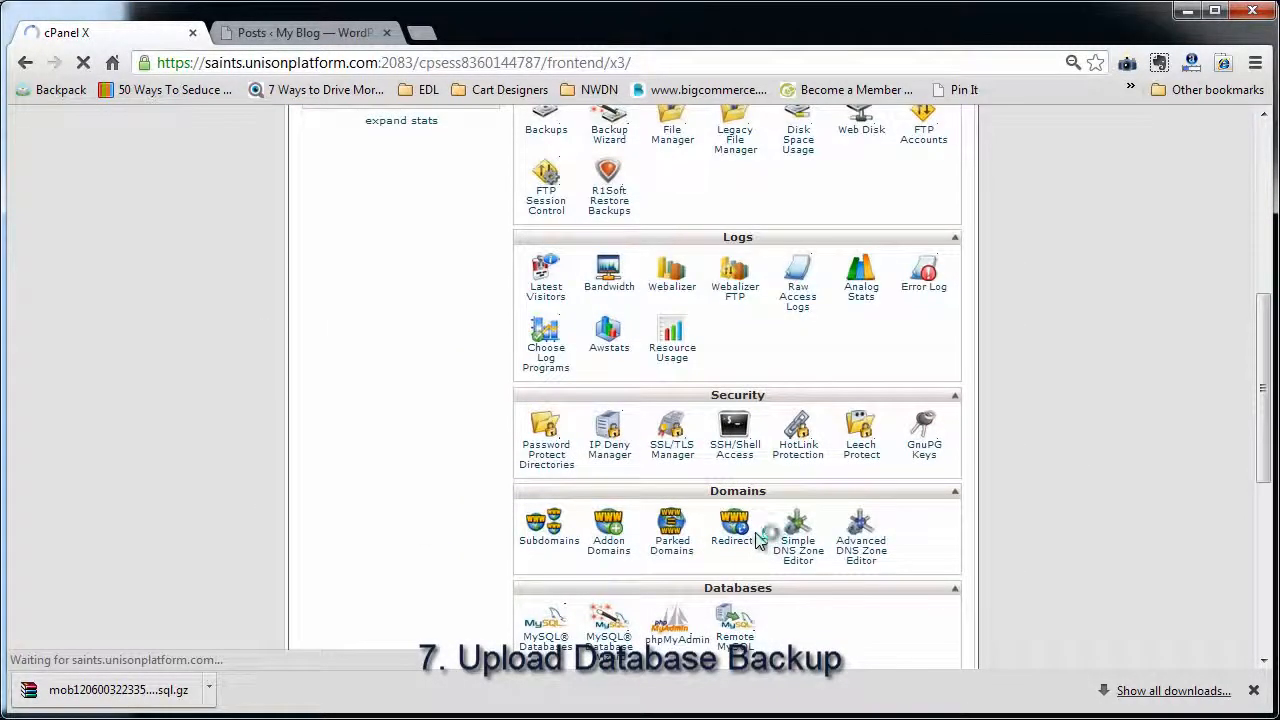
scroll(800, 572, "down", 5)
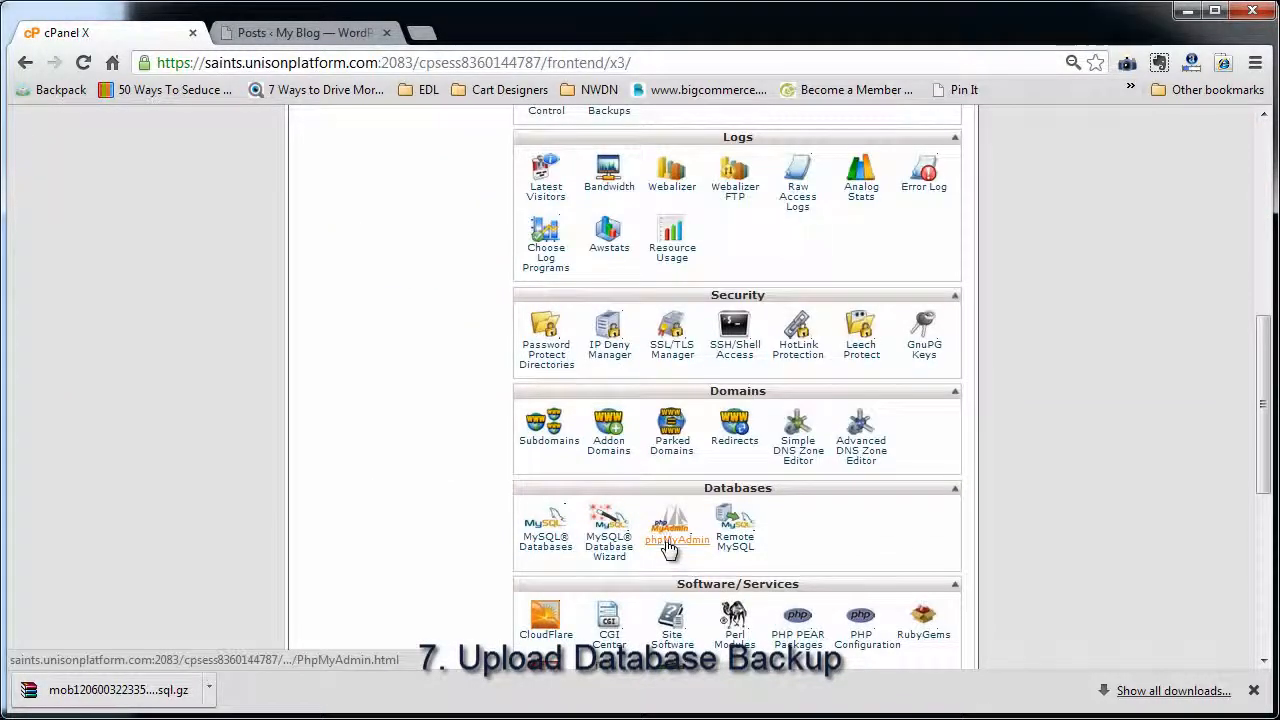
left_click(667, 541)
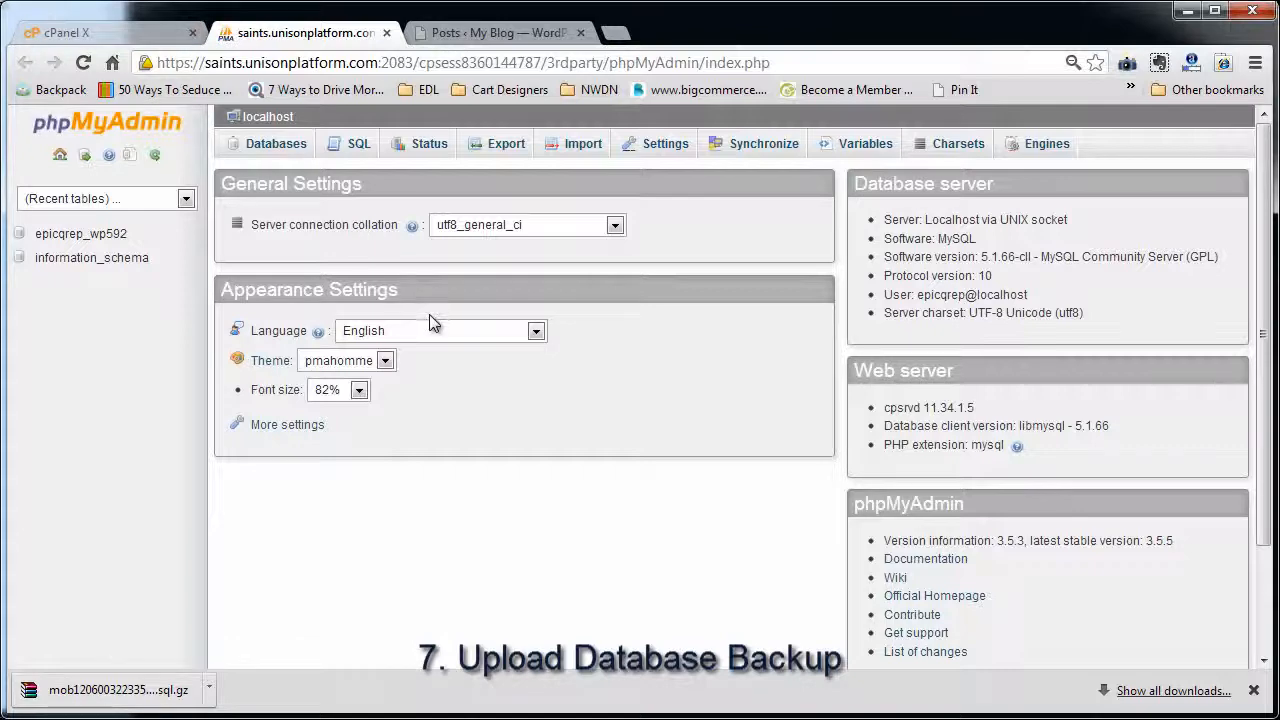
left_click(102, 235)
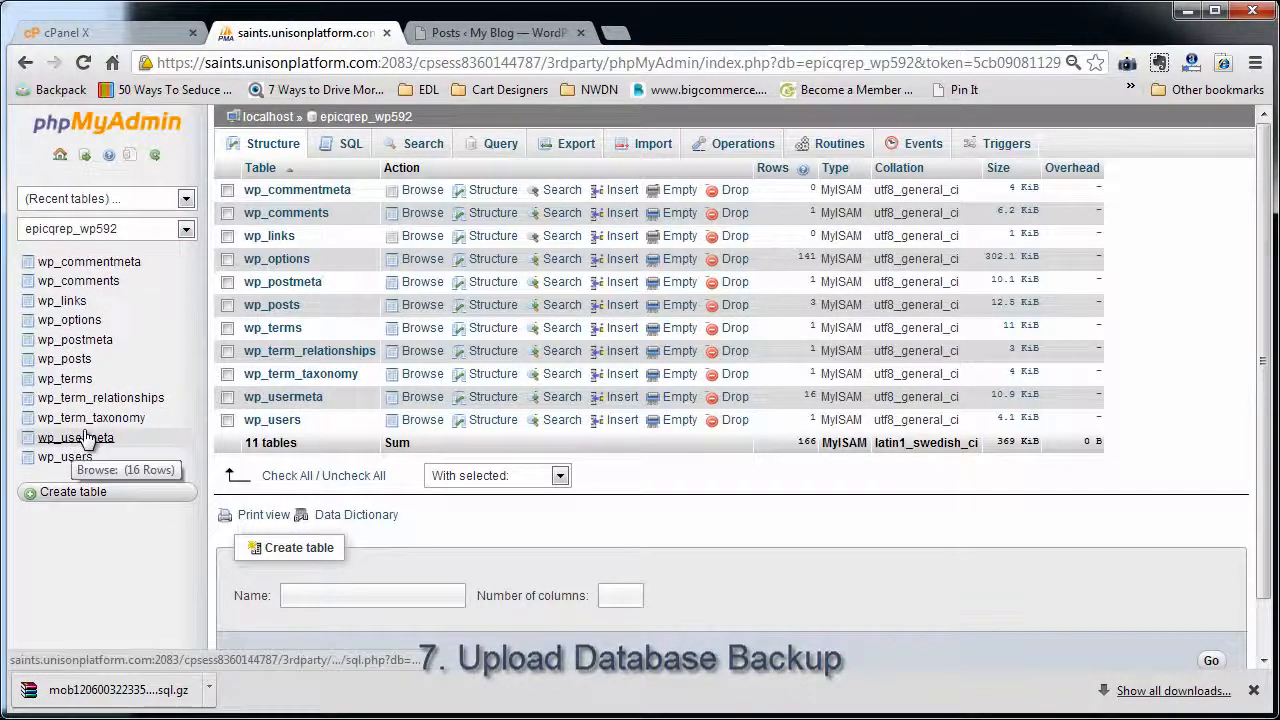
Browse the wp_options table of the new database and look through its rows
left_click(95, 324)
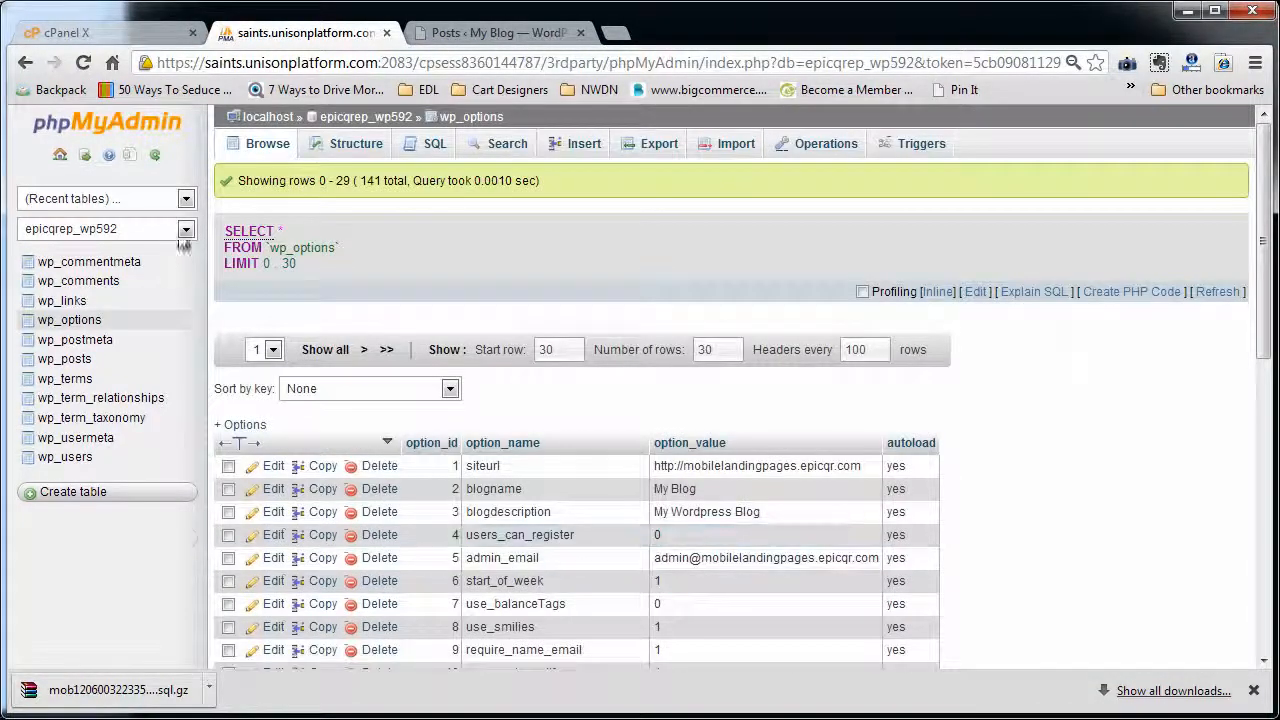
scroll(399, 494, "down", 7)
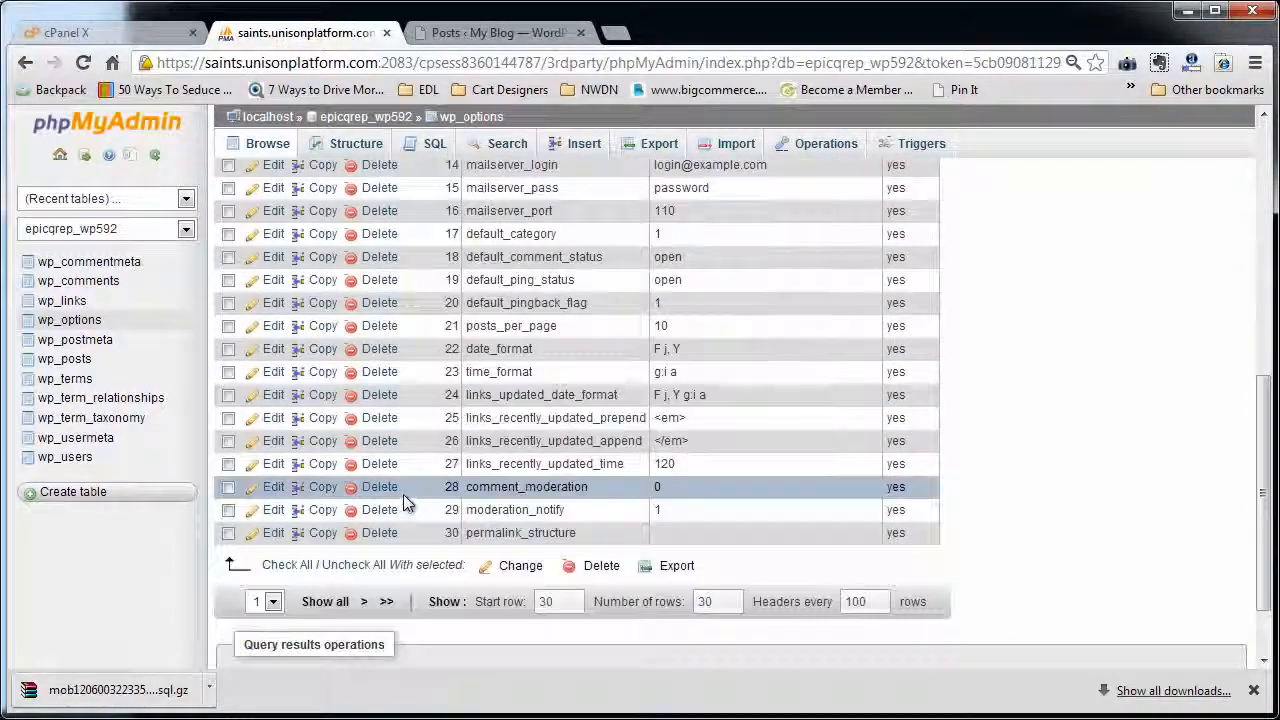
scroll(405, 502, "up", 2)
scroll(405, 502, "up", 5)
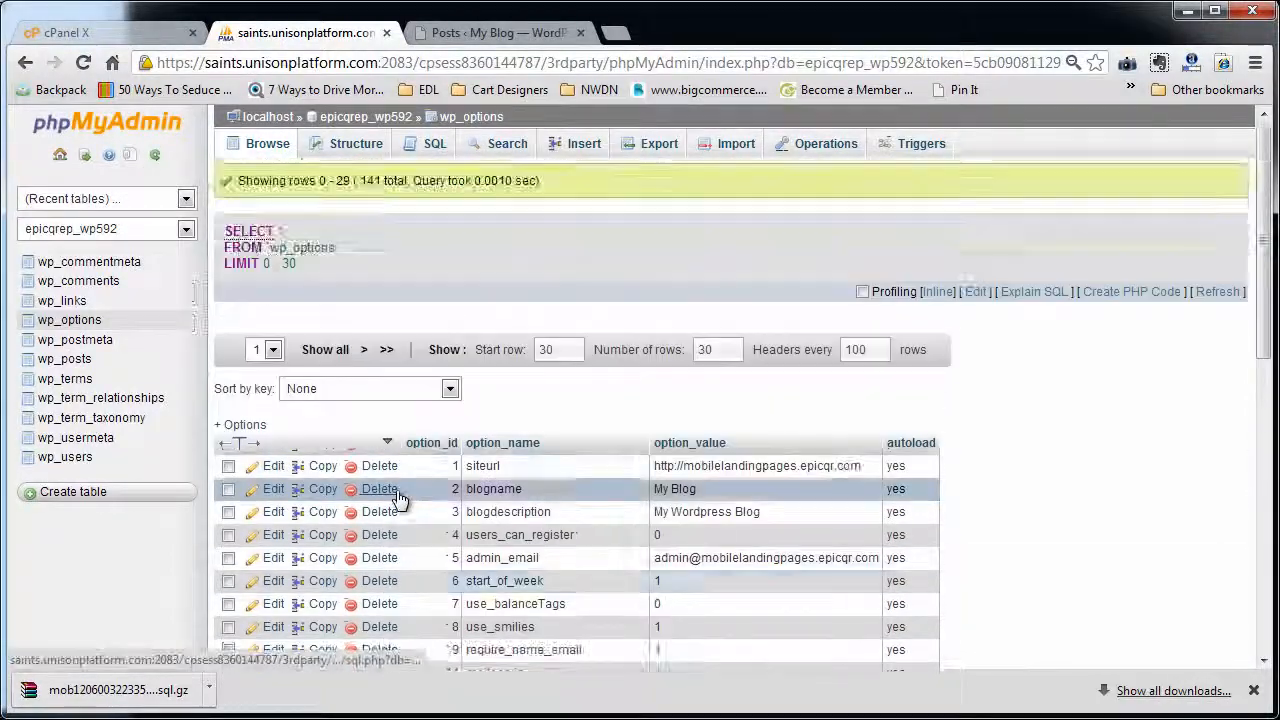
scroll(486, 334, "down", 1)
scroll(565, 295, "up", 1)
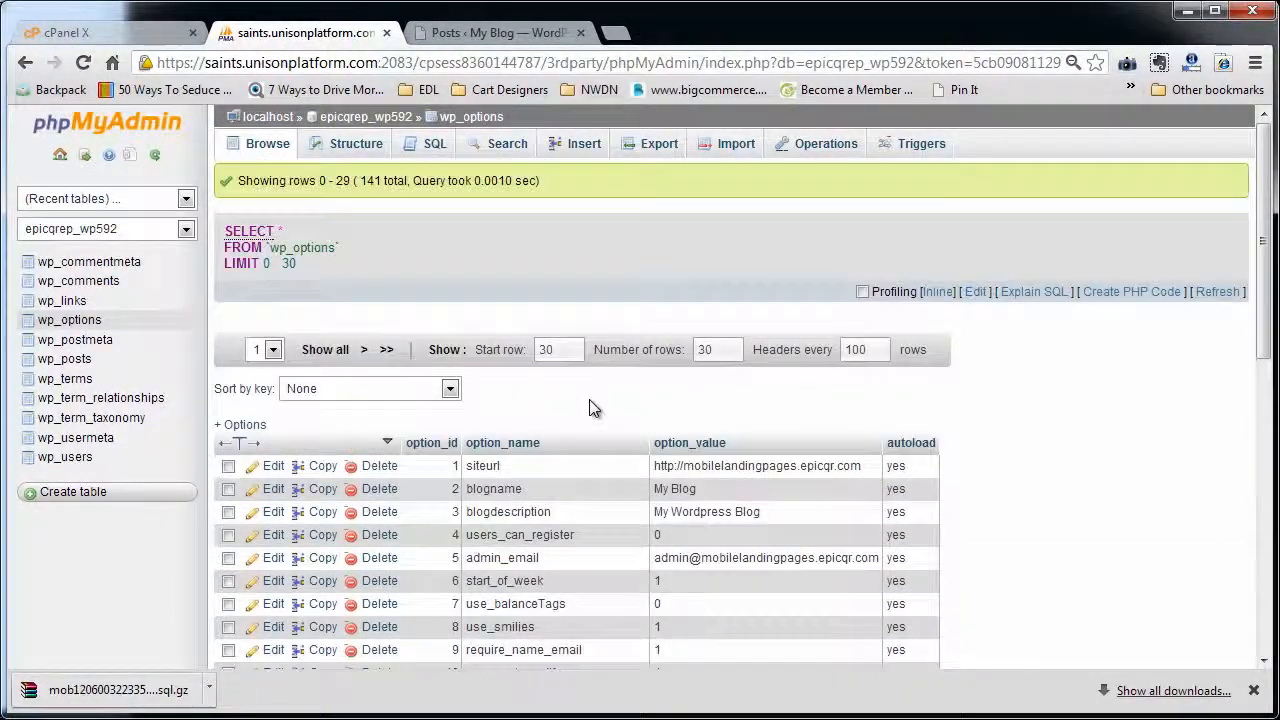
left_click(736, 149)
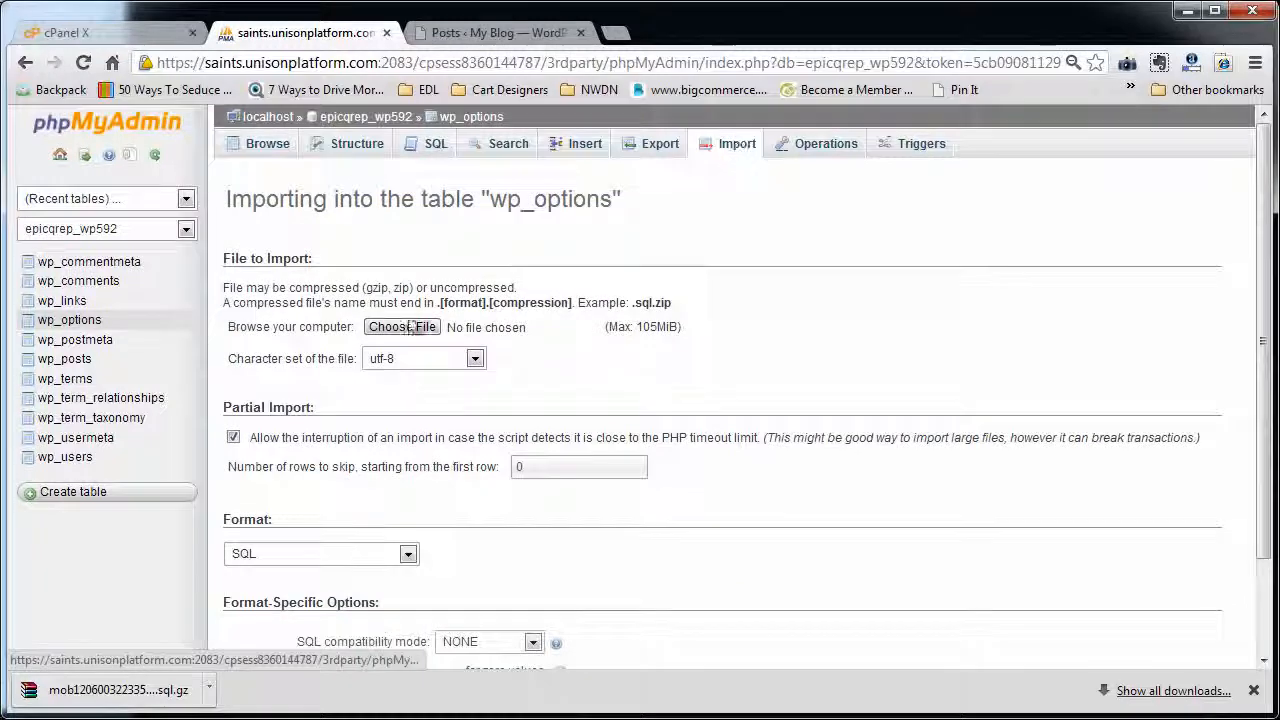
left_click(413, 328)
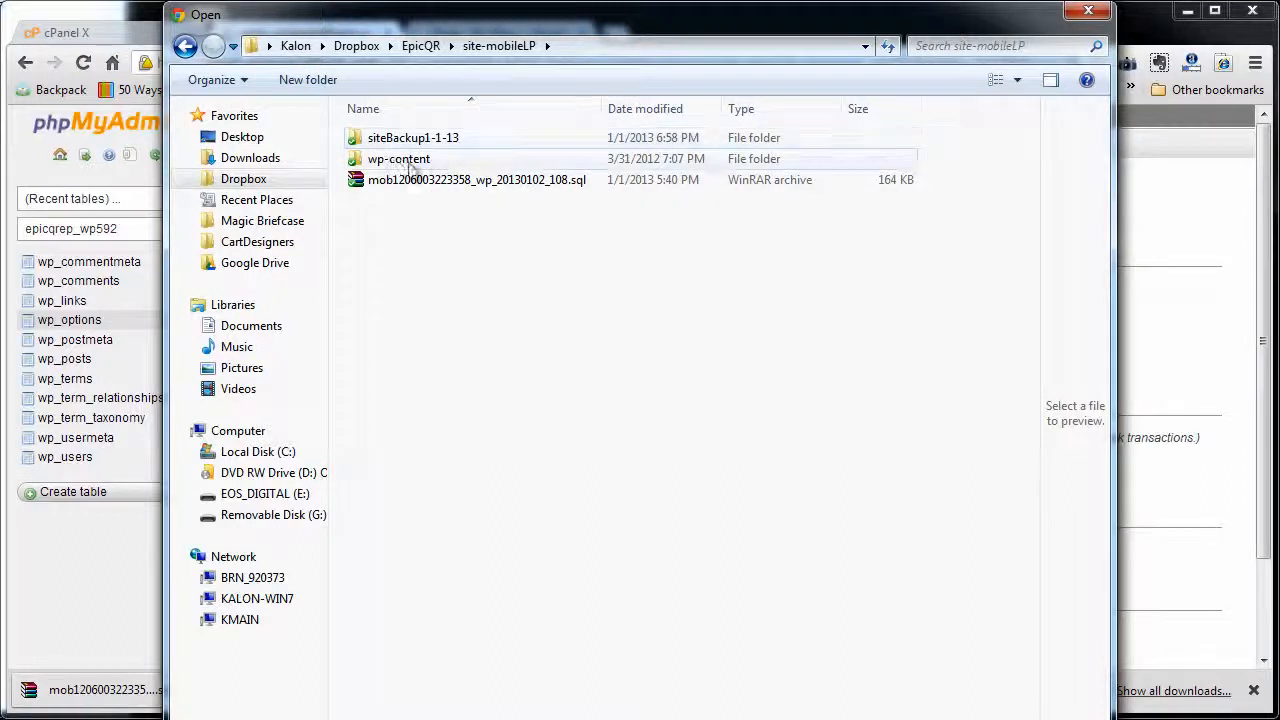
left_click(456, 180)
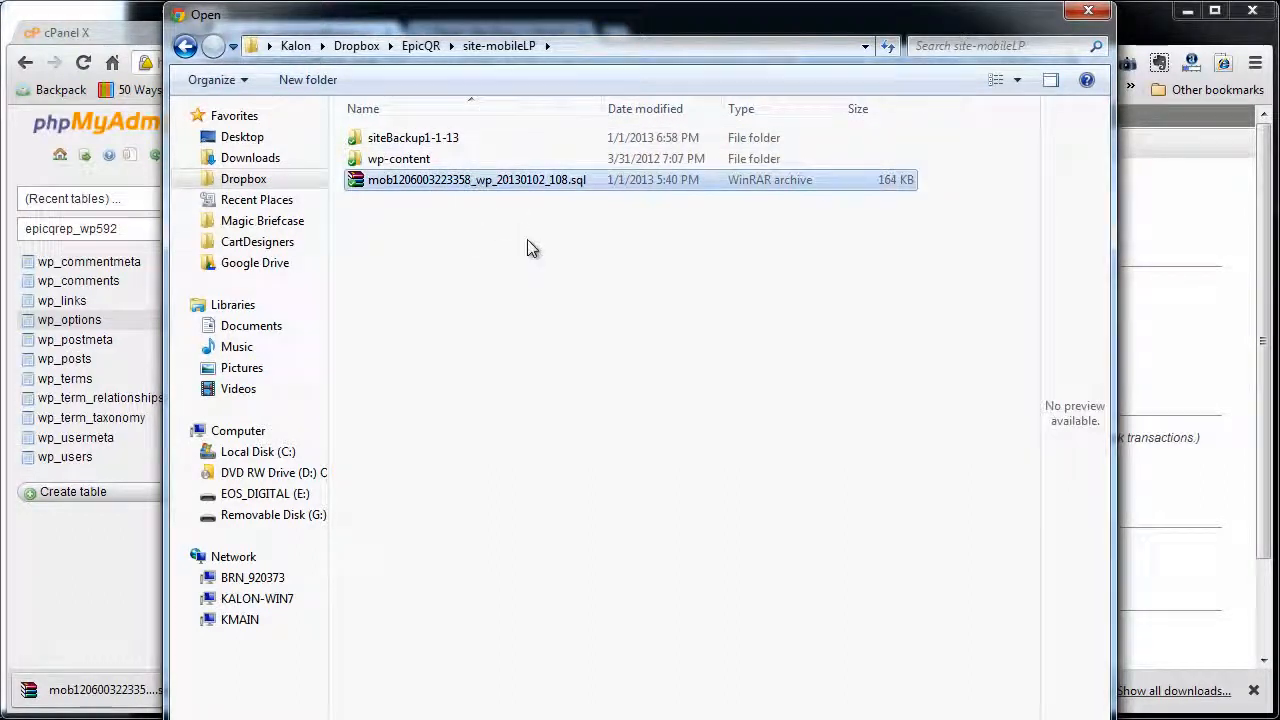
double_click(515, 179)
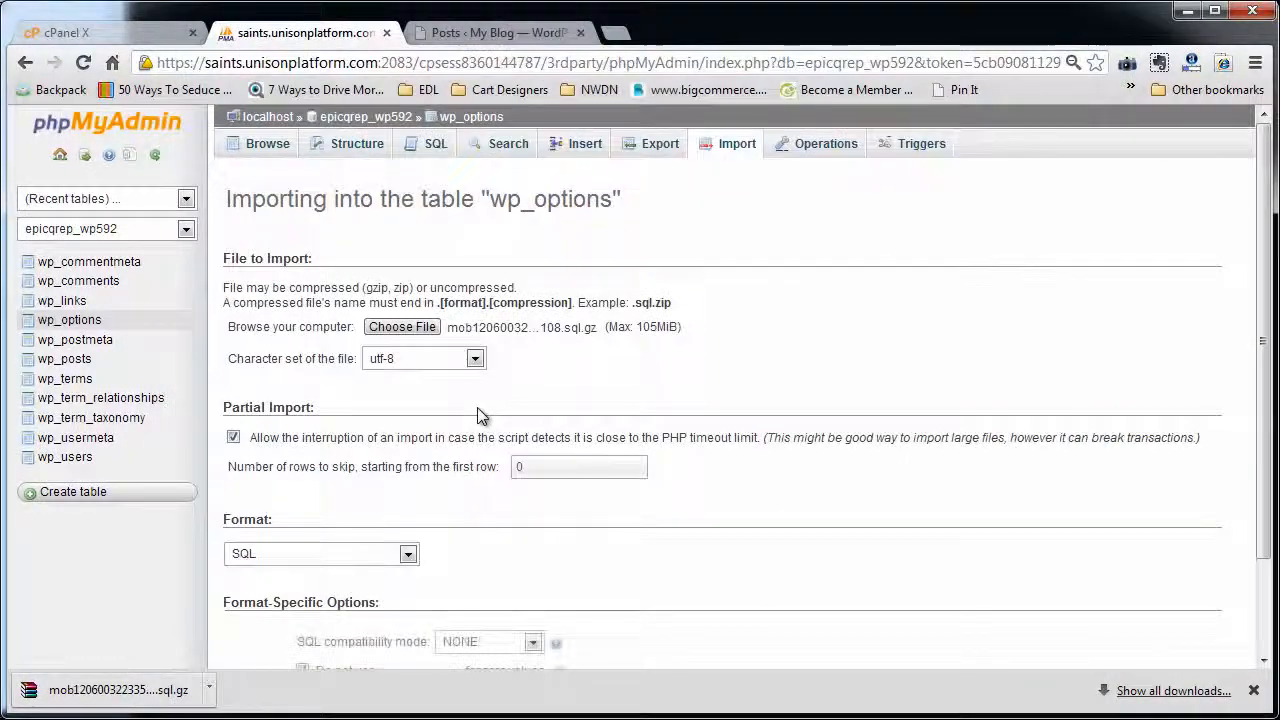
scroll(410, 565, "down", 2)
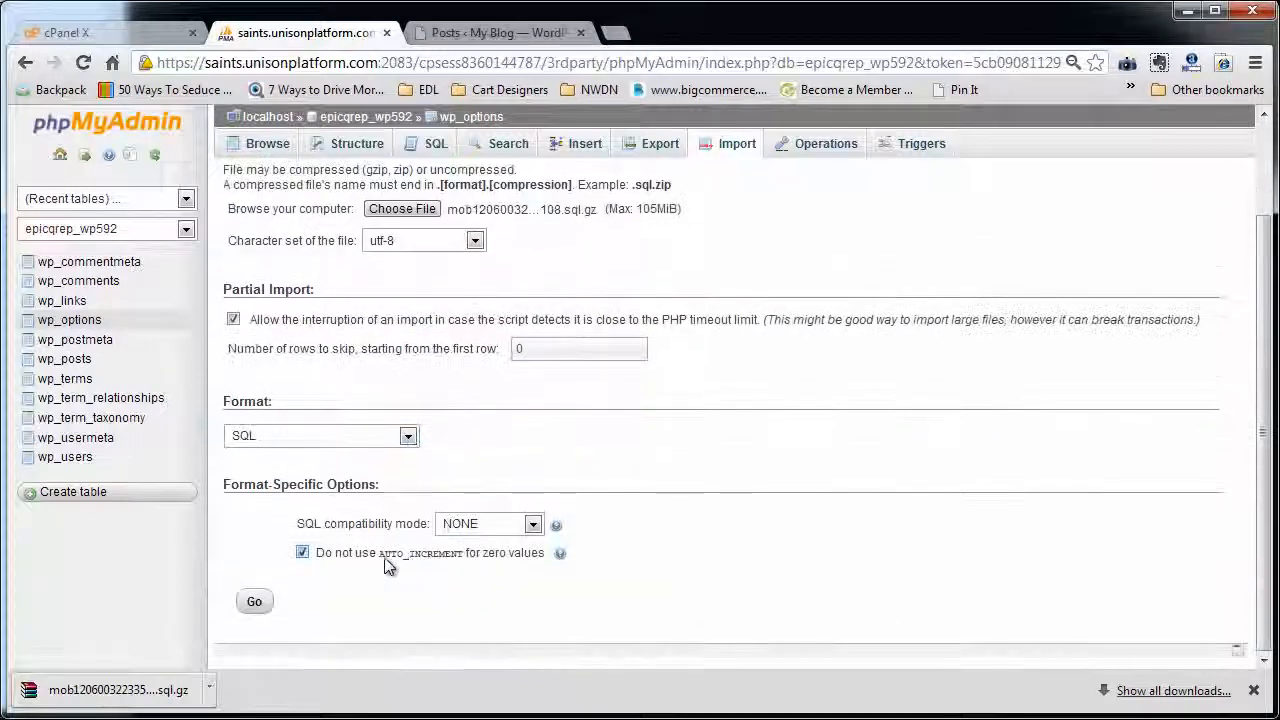
left_click(256, 604)
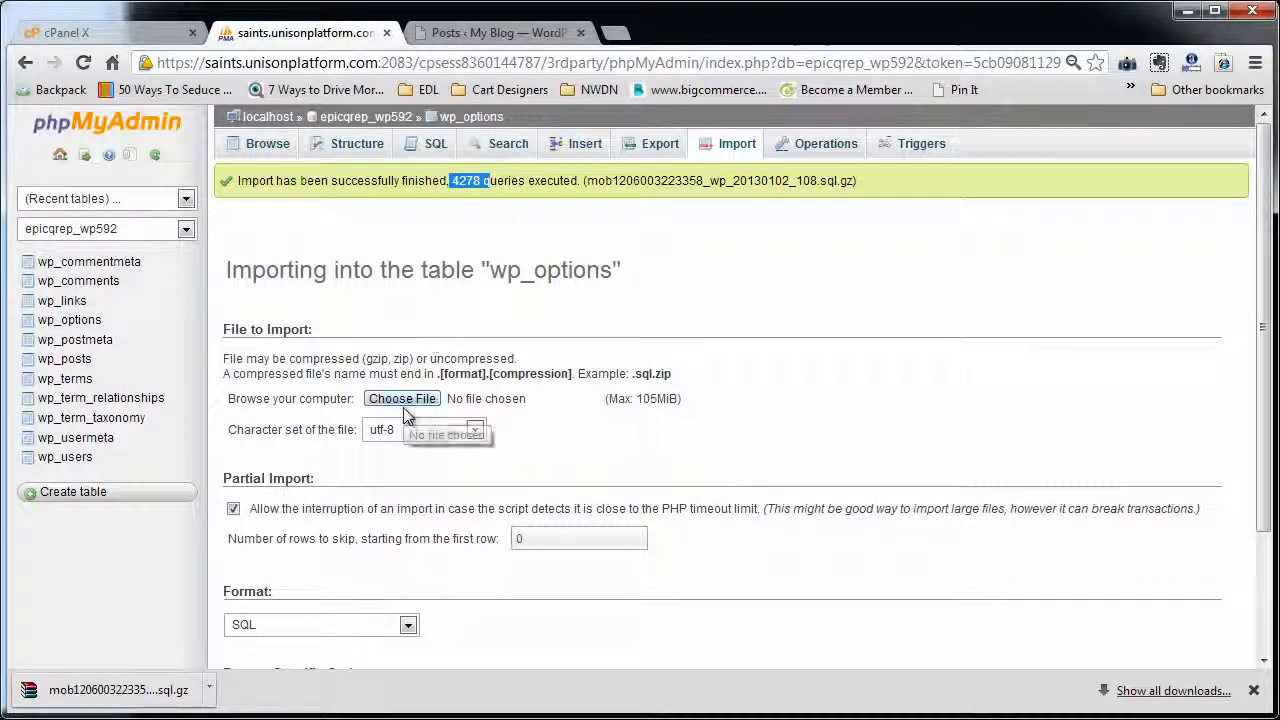
Browse the wp_options table again and check the siteurl value, leaving its text as it is
left_click(90, 322)
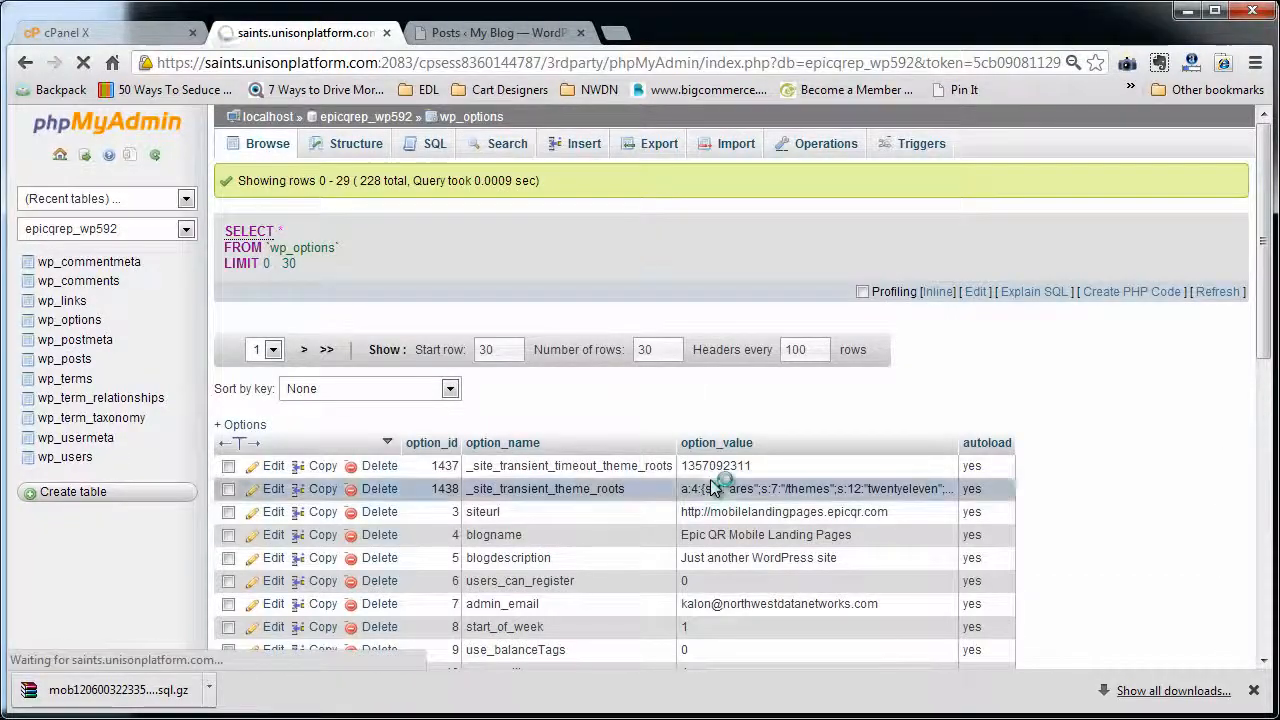
scroll(740, 340, "down", 3)
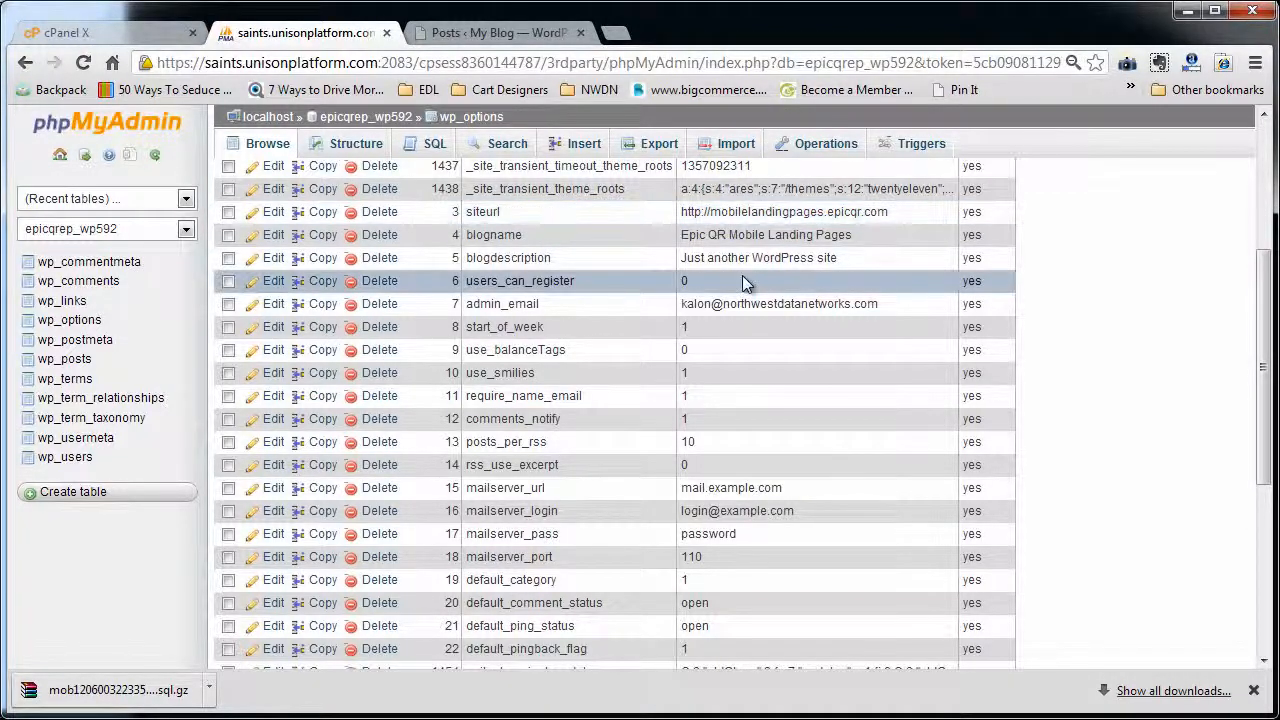
double_click(733, 211)
left_click_drag(896, 210, 680, 208)
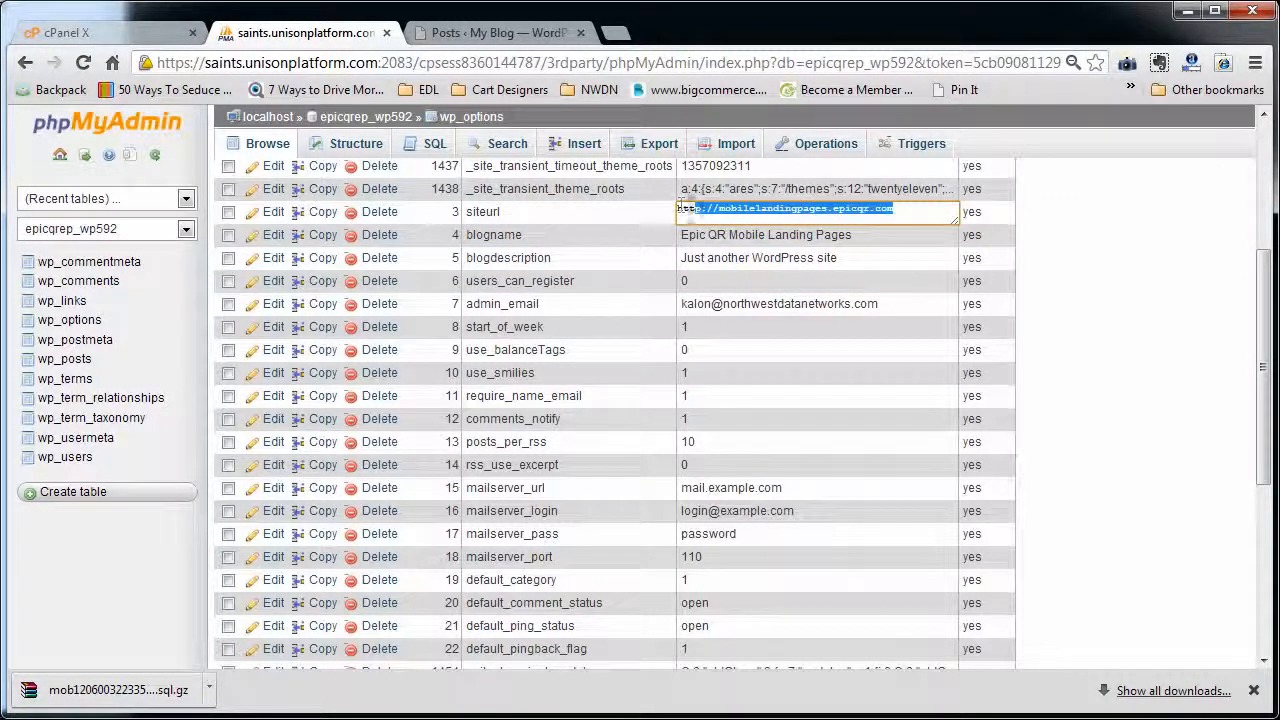
left_click(913, 209)
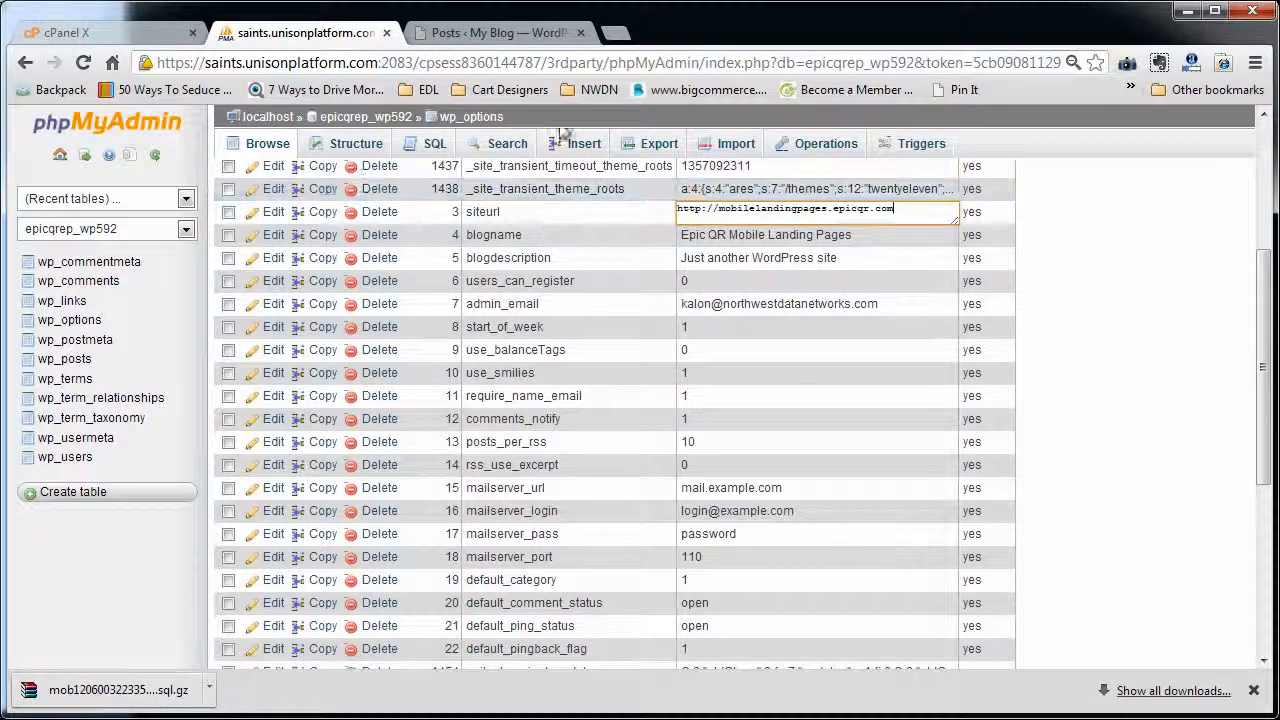
From the WordPress admin, open the public site in a new tab and view it
left_click(490, 33)
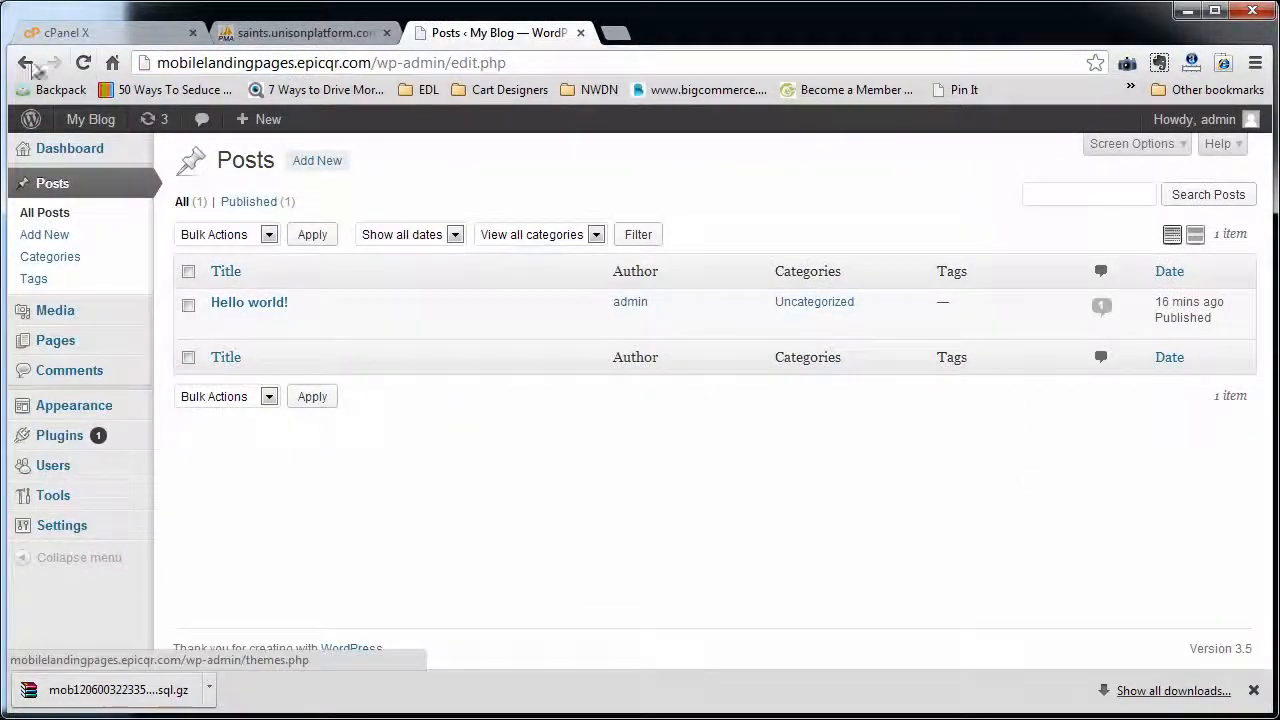
mouse_move(86, 130)
right_click(91, 153)
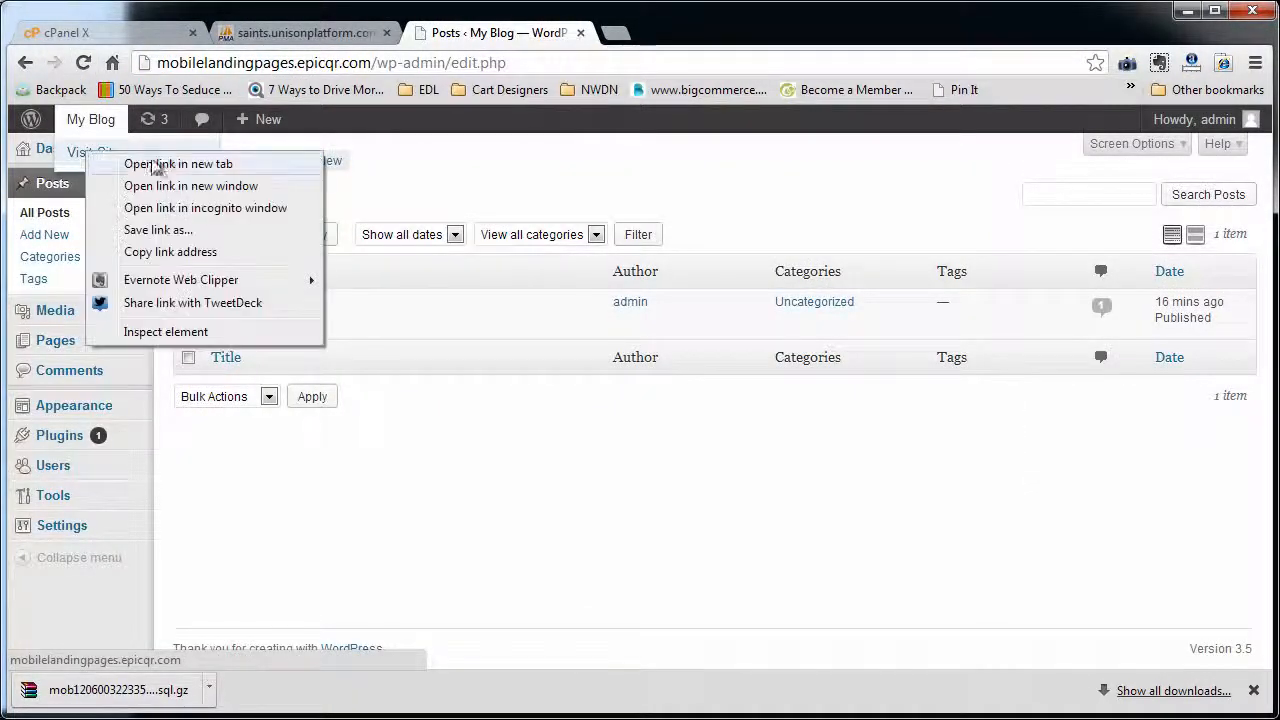
left_click(160, 163)
left_click(652, 33)
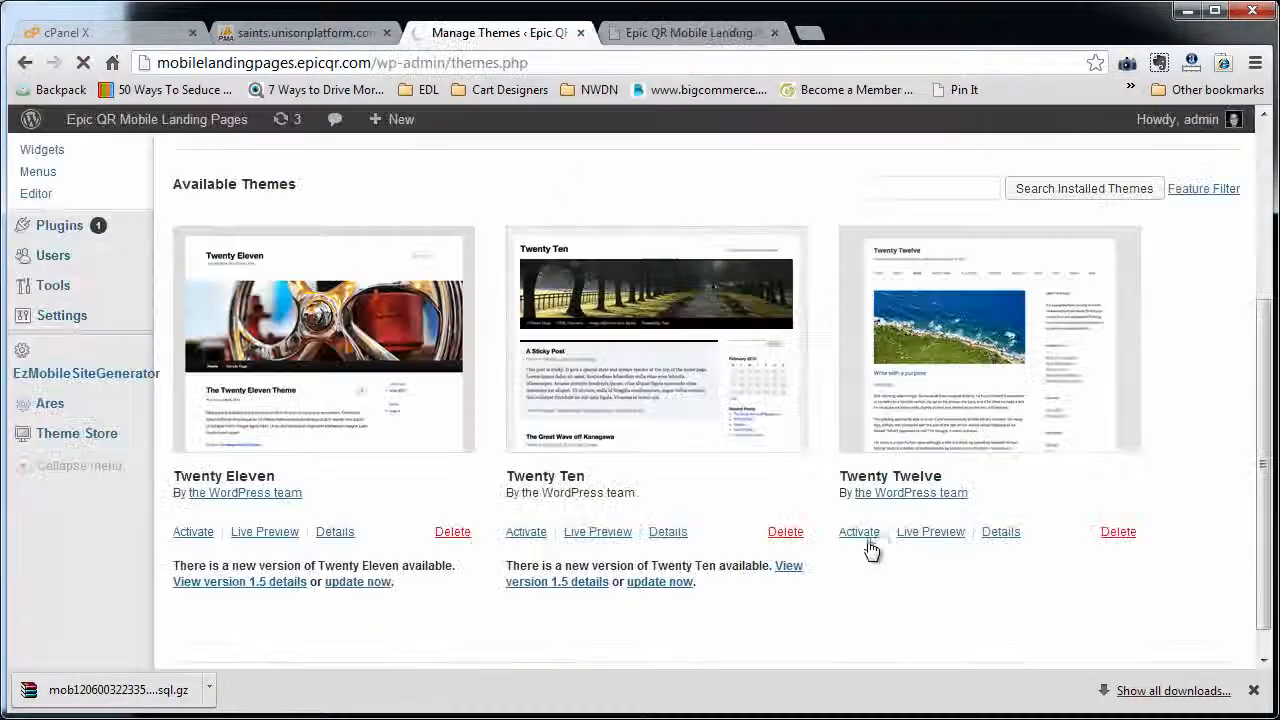
Activate the Twenty Twelve theme, reload the public site and look through its home page
left_click(859, 531)
left_click(690, 33)
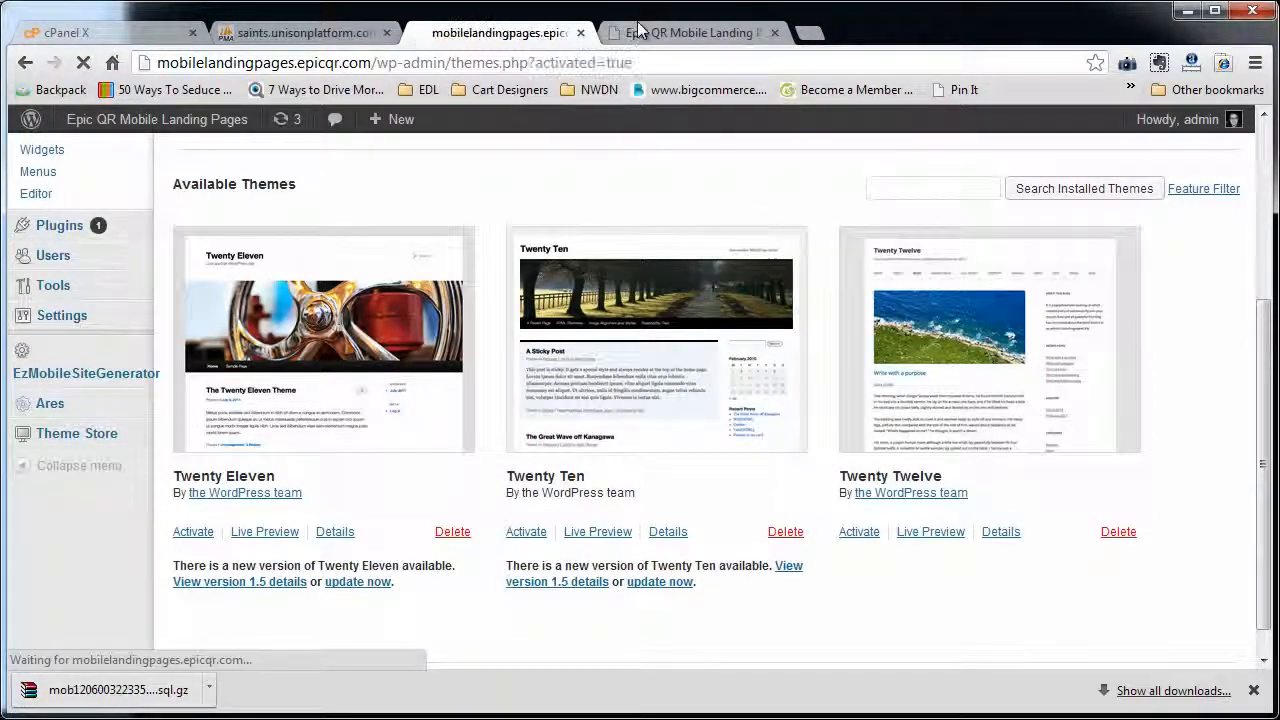
left_click(83, 63)
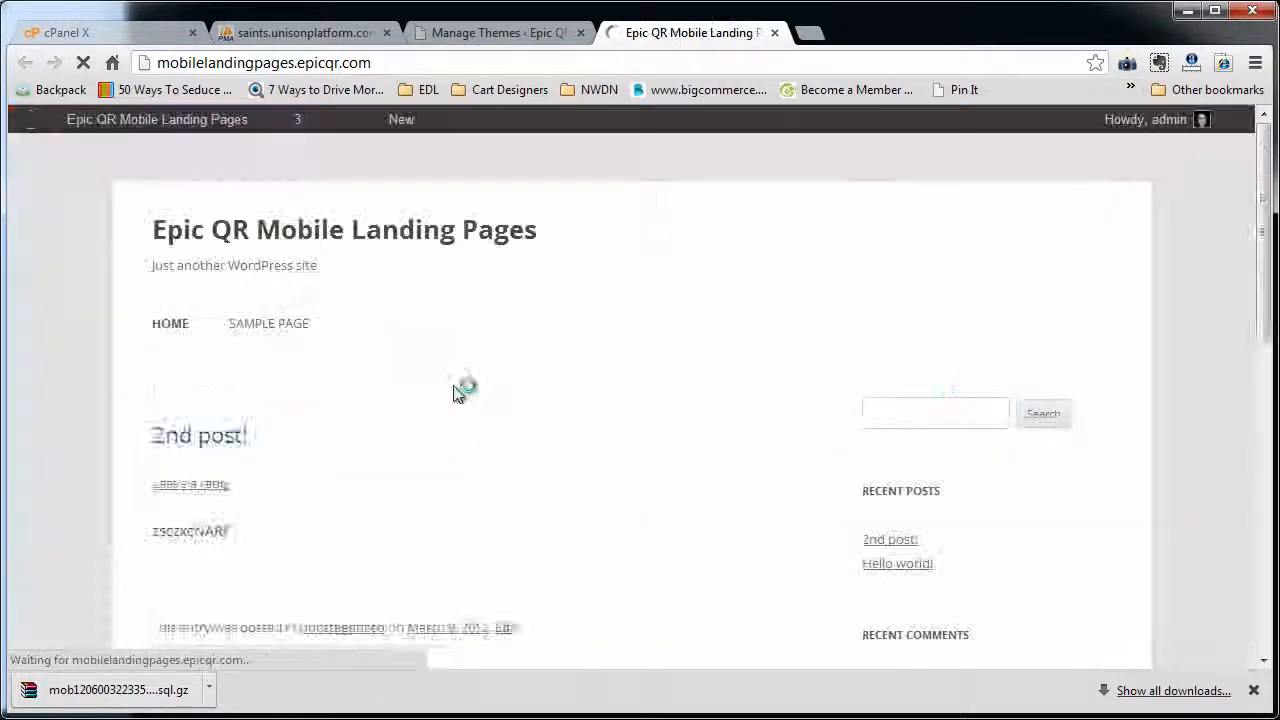
scroll(480, 463, "down", 3)
scroll(480, 463, "down", 5)
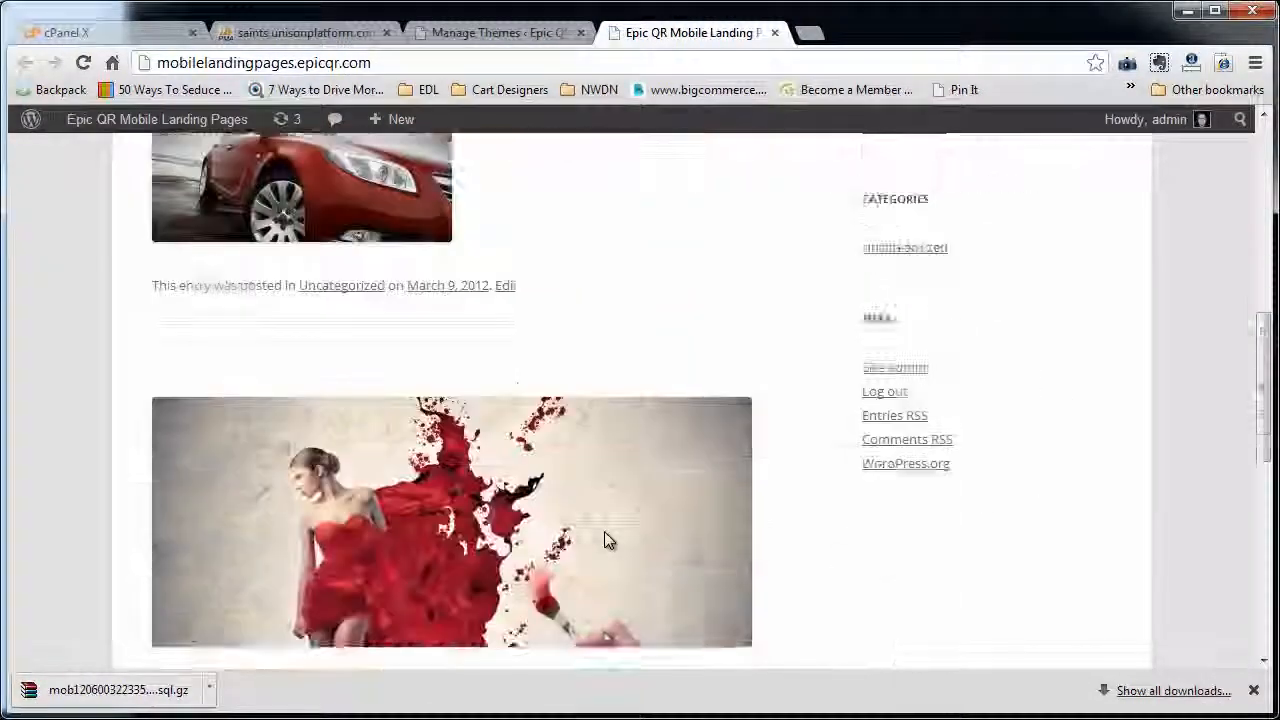
scroll(606, 537, "up", 7)
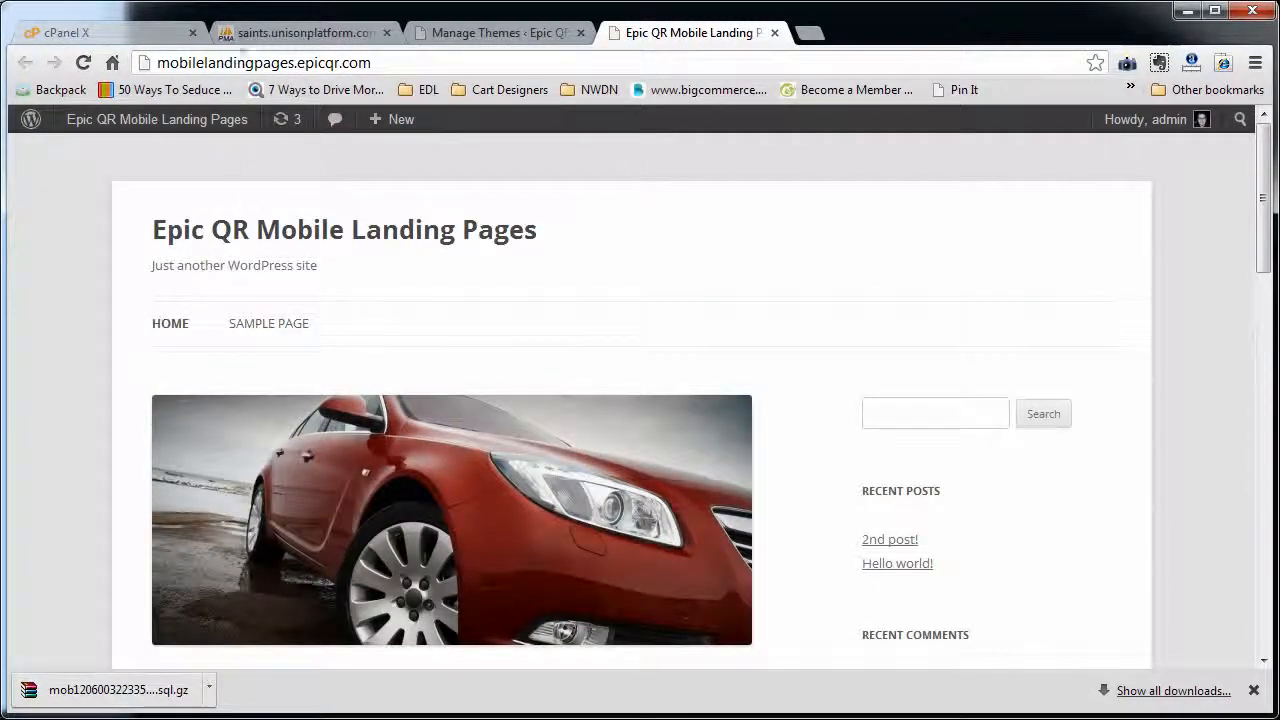
Return to the WordPress admin's Manage Themes page and bring up the options for Users
left_click(500, 34)
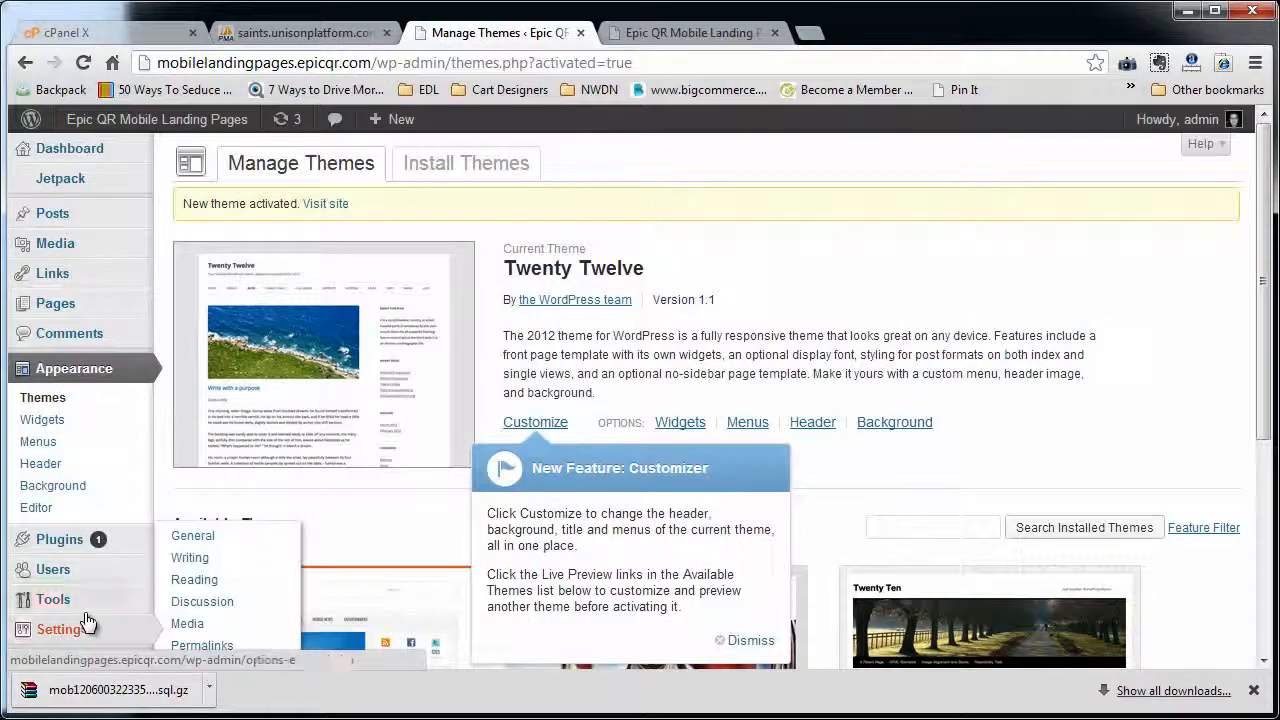
mouse_move(79, 568)
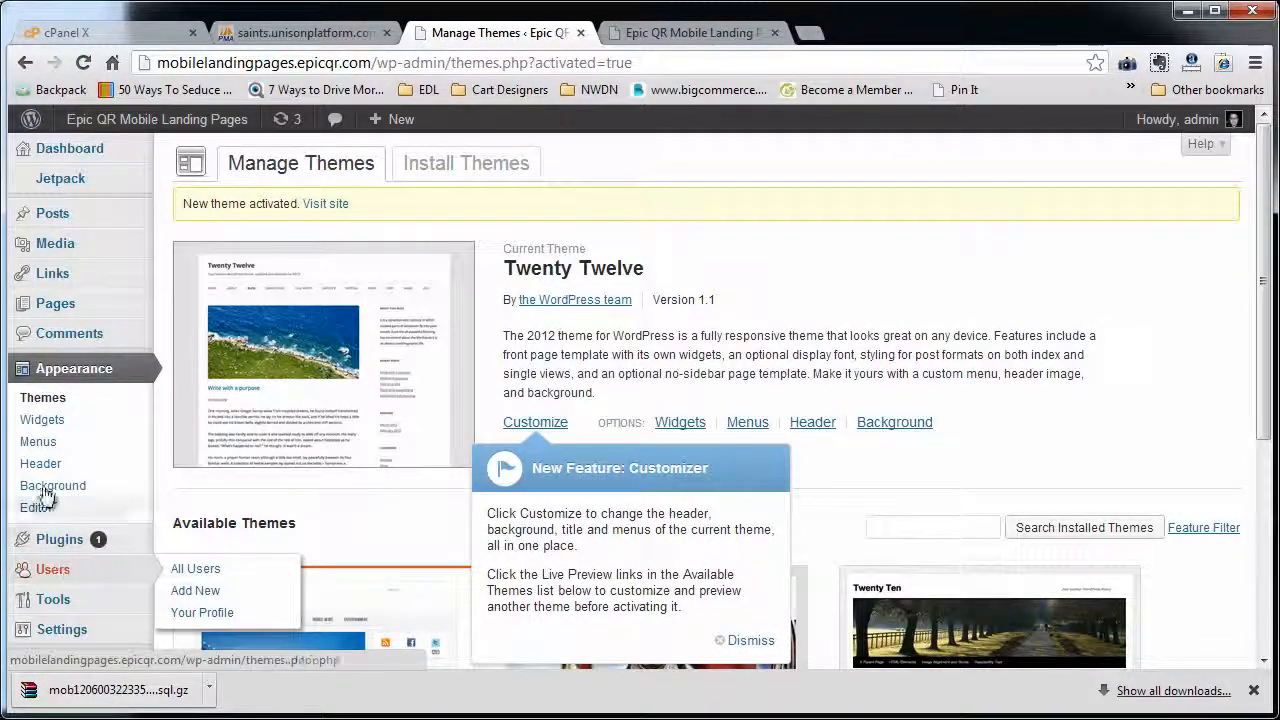